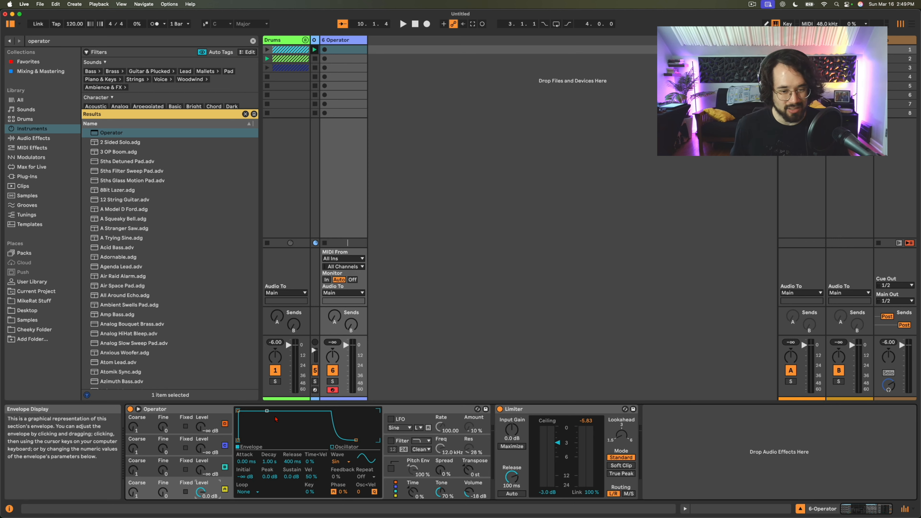
- Set oscillator A's envelope to Loop with a 25.7 ms time, with an attack of about 12 ms and a decay to silence
click(247, 492)
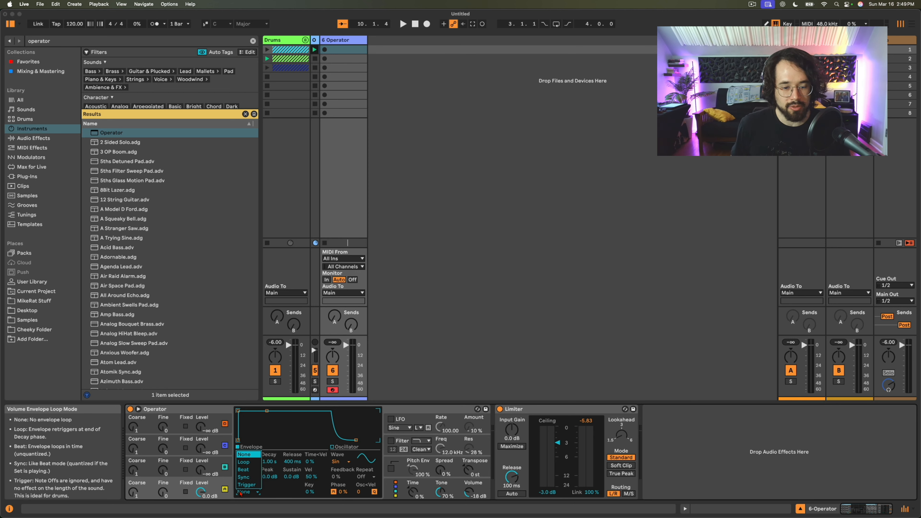
click(246, 463)
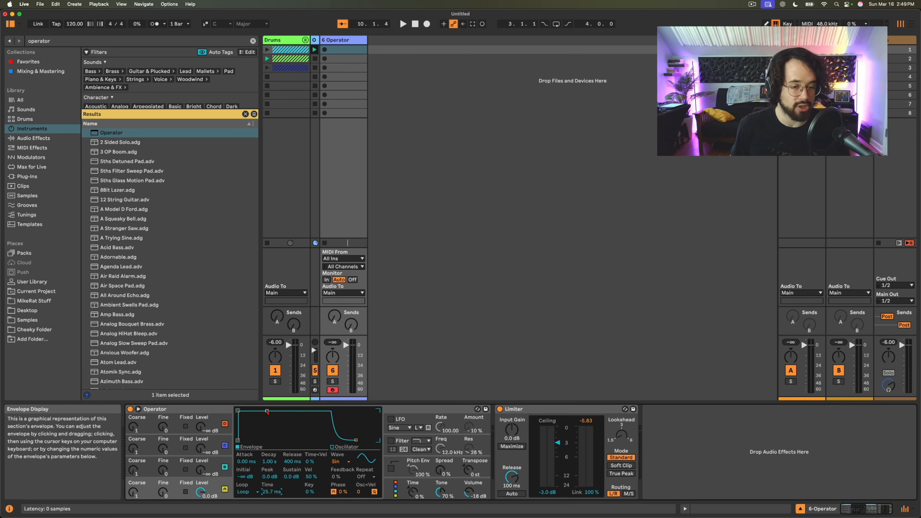
drag(267, 411, 265, 440)
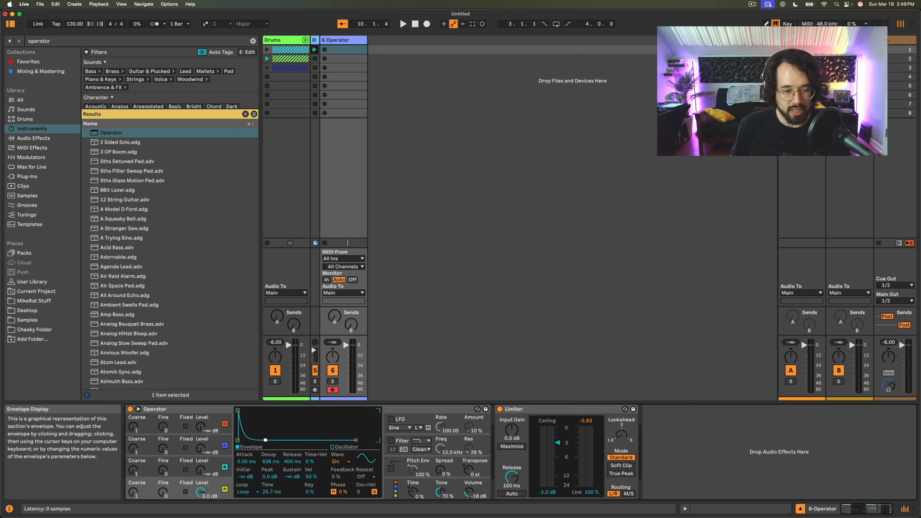
drag(238, 411, 256, 412)
- Raise the computer keyboard octave, audition a note, and adjust oscillator A's looping envelope to about 6 ms attack and 1.16 s decay
key(x)
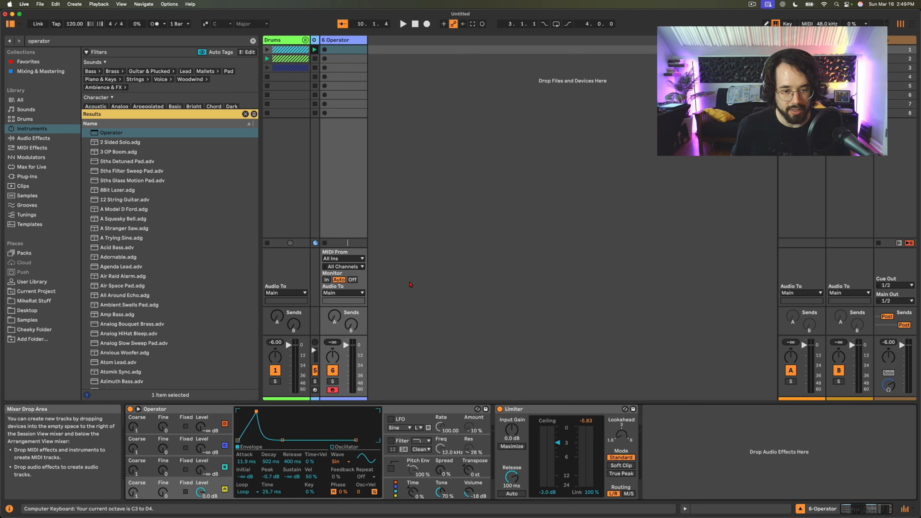
key(a)
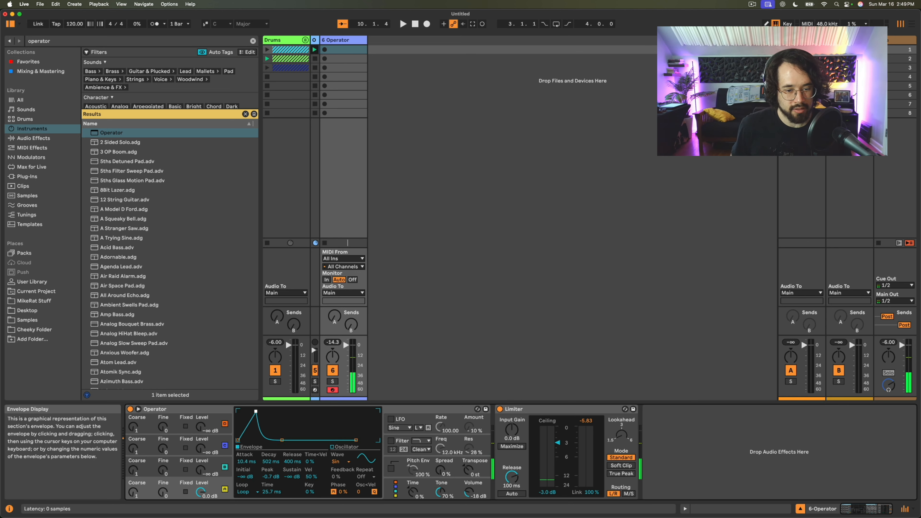
drag(256, 411, 238, 411)
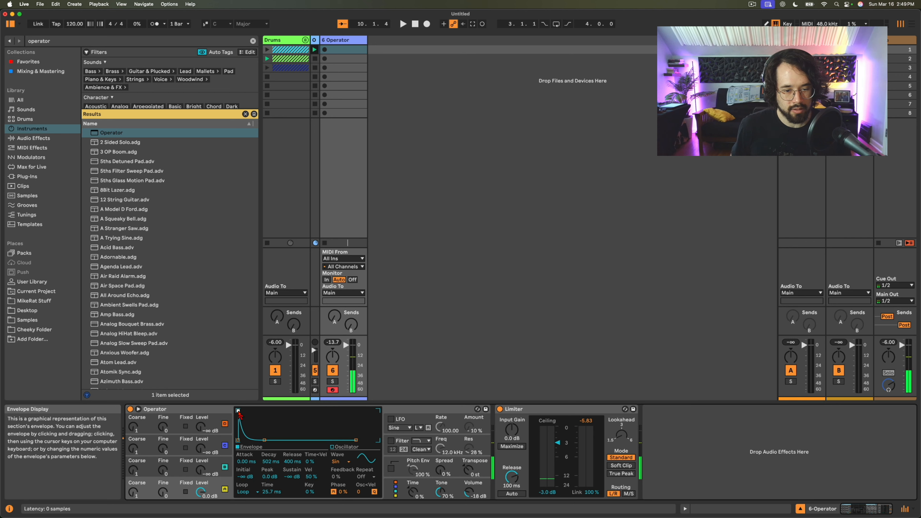
drag(264, 440, 268, 440)
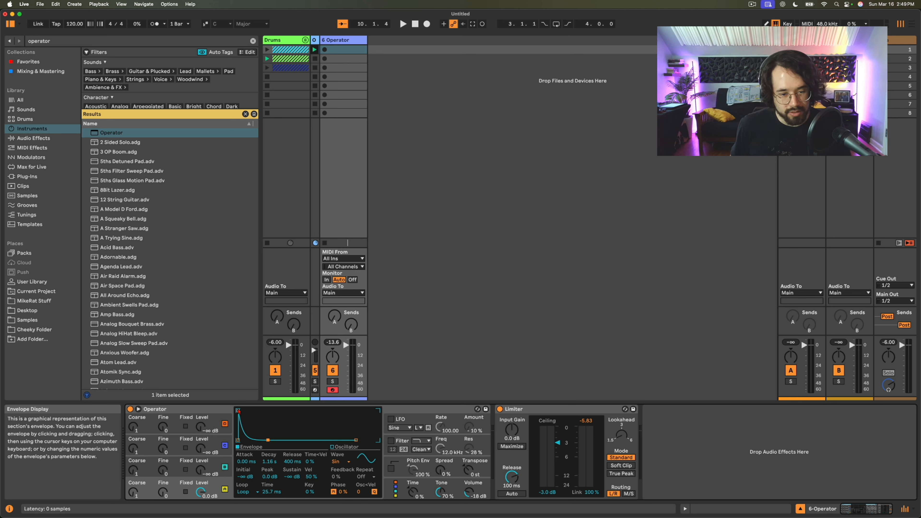
drag(238, 411, 251, 410)
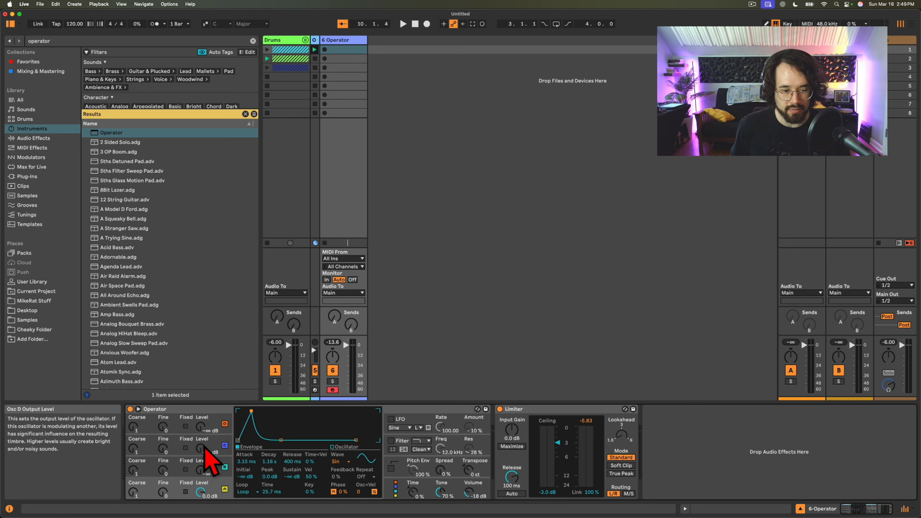
click(245, 491)
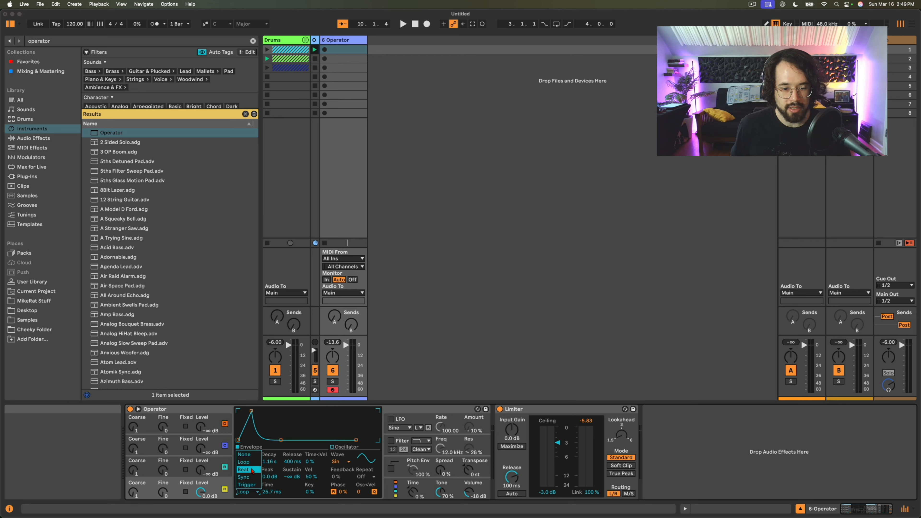
click(244, 462)
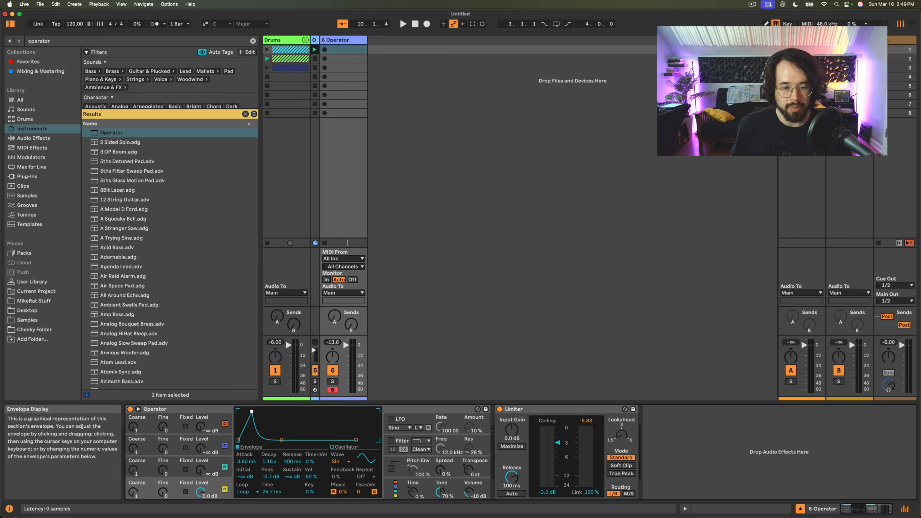
drag(251, 412, 255, 412)
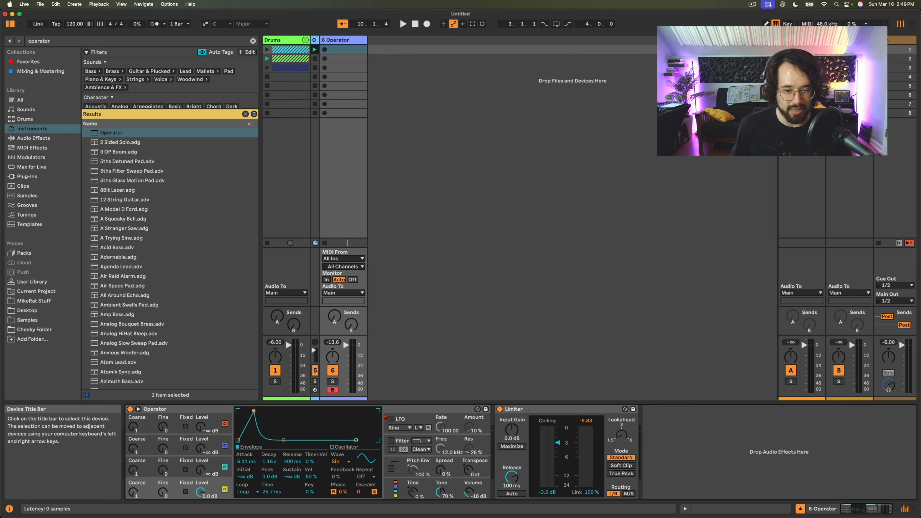
- Raise oscillator B's level to 0.0 dB and choose the algorithm that runs all four oscillators in parallel
click(401, 431)
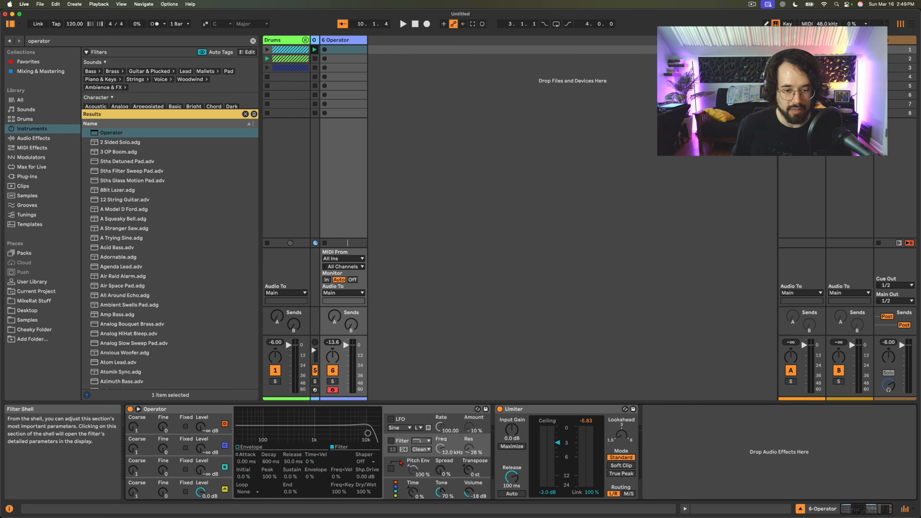
click(400, 464)
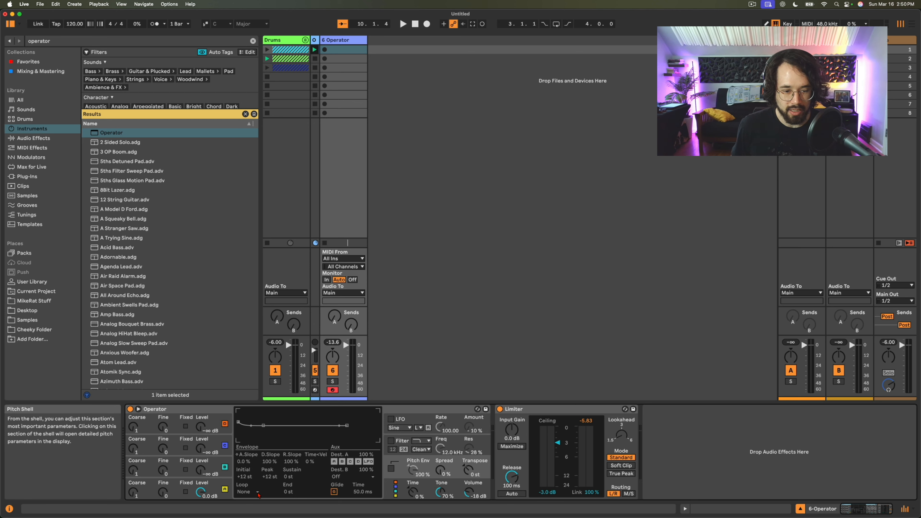
click(204, 459)
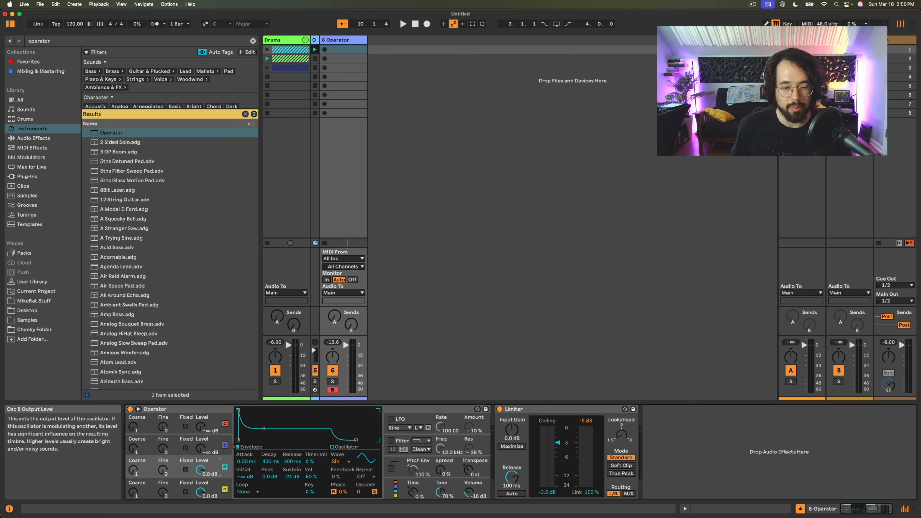
click(396, 494)
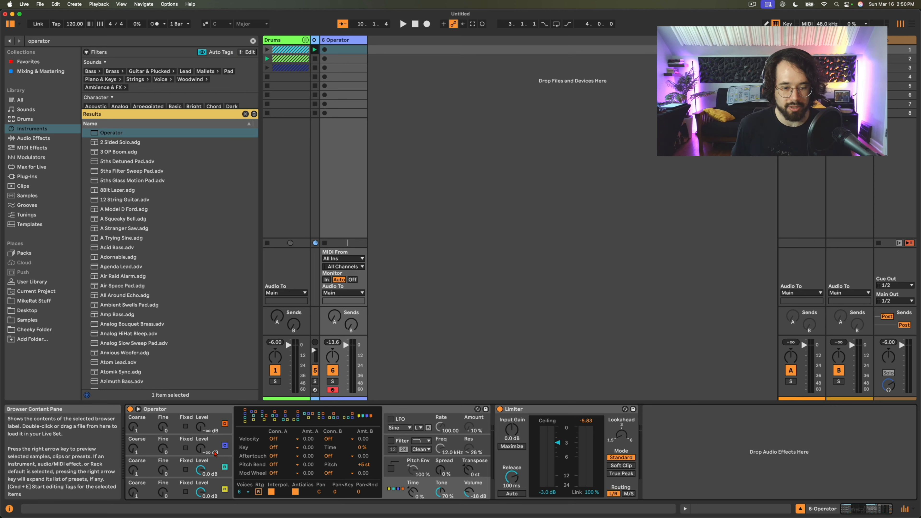
- Set the oscillator tunings: B to coarse 0.5 and fine 1, C to coarse 3 and fine 2, D to coarse 5 and fine 3
click(134, 471)
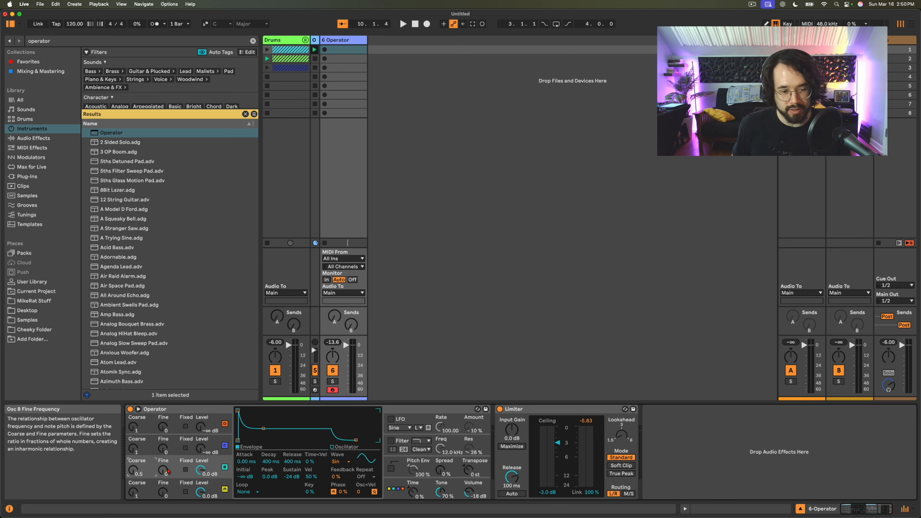
click(162, 449)
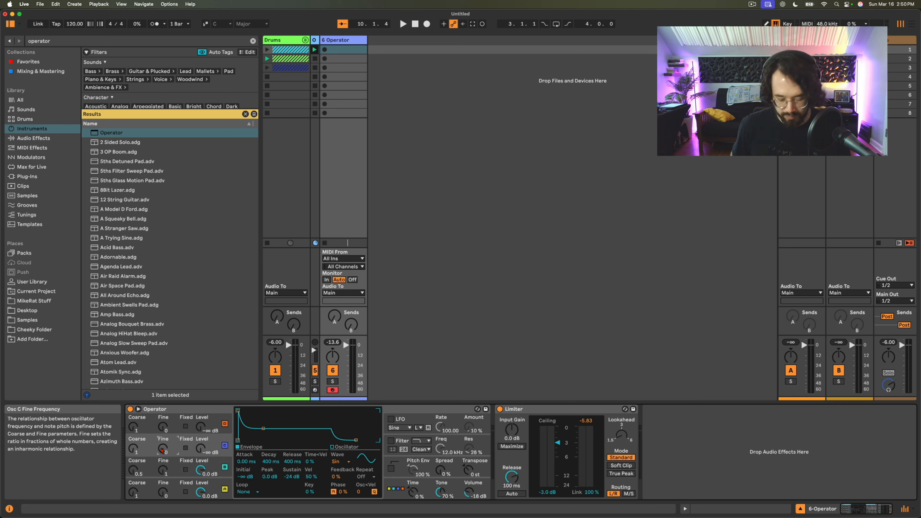
click(162, 427)
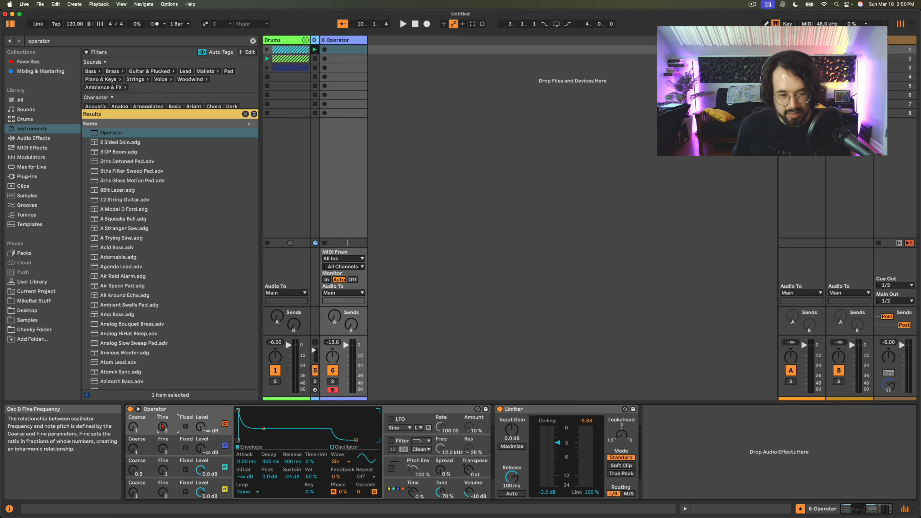
click(133, 449)
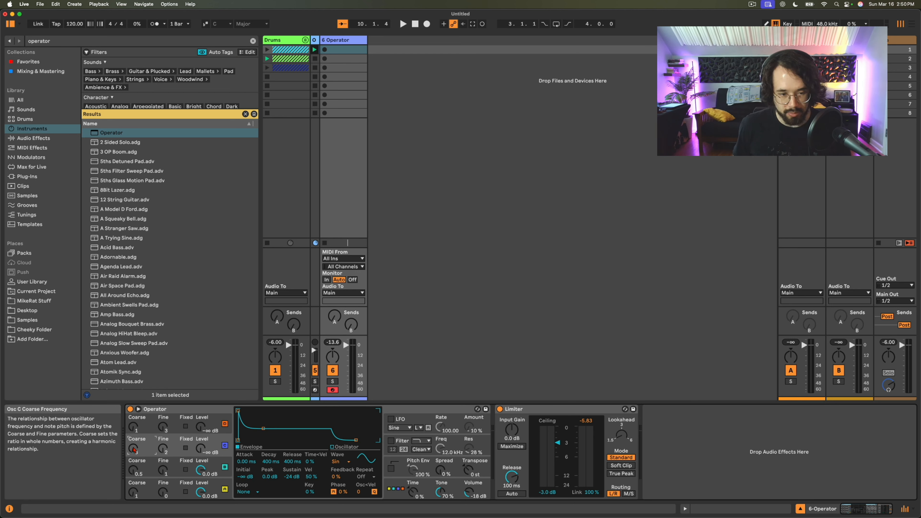
click(135, 428)
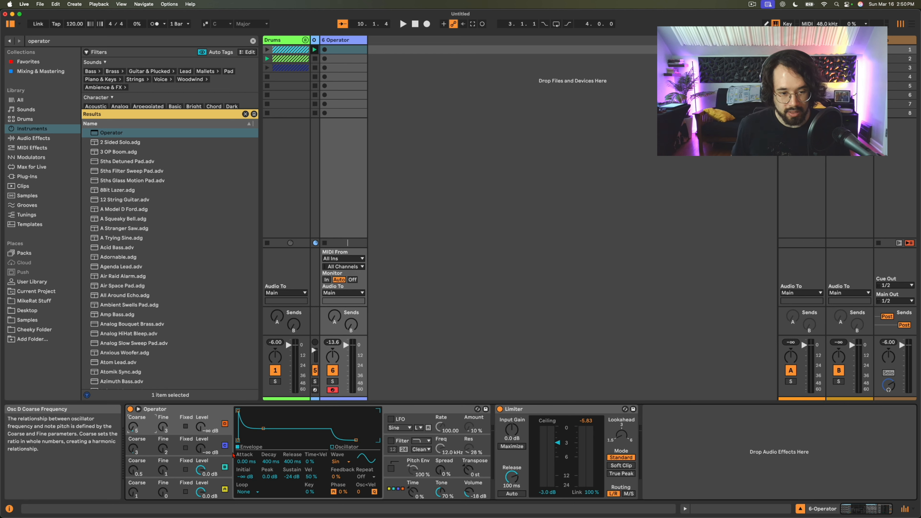
- Raise oscillators C and D to 0.0 dB and shape oscillator B's envelope with about 3 ms attack and 2.38 s decay to silence
drag(201, 450, 201, 403)
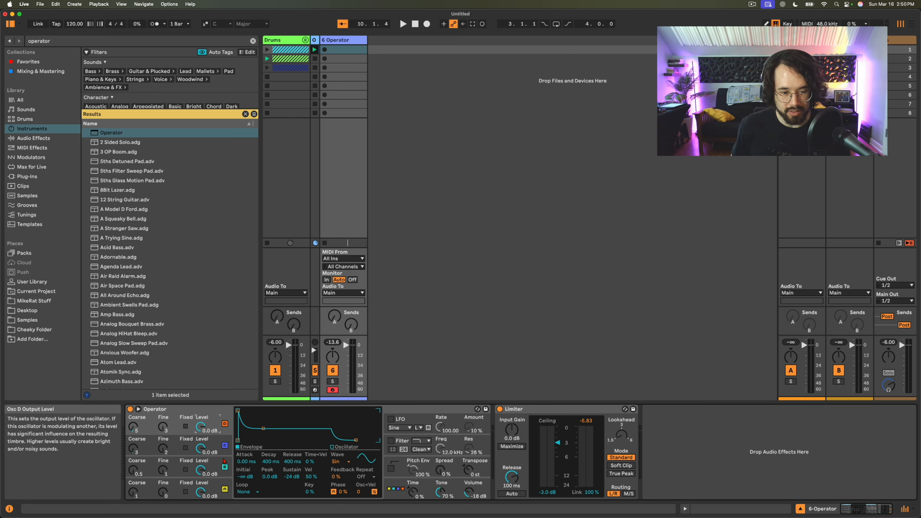
click(202, 471)
drag(263, 429, 271, 440)
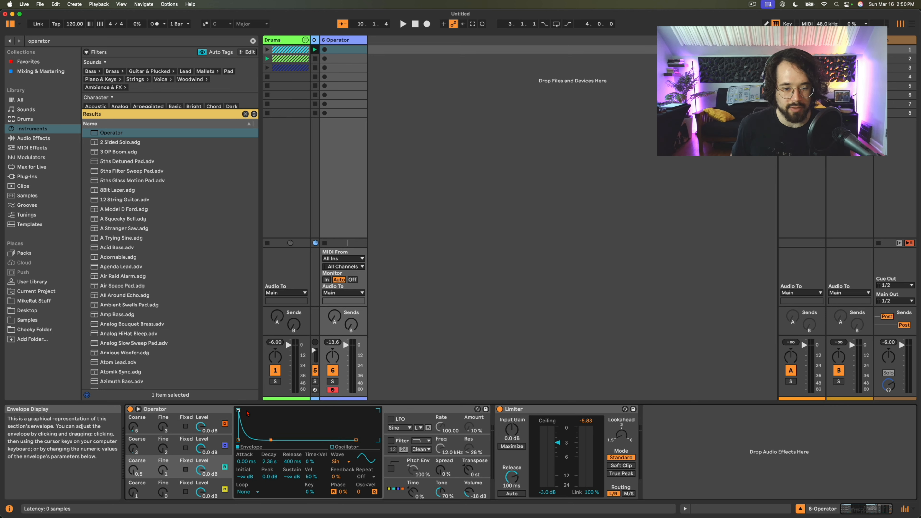
drag(238, 410, 278, 440)
- Shape oscillator C's envelope with about 3.6 ms attack, a -2.8 dB peak and about 566 ms decay to silence
click(212, 443)
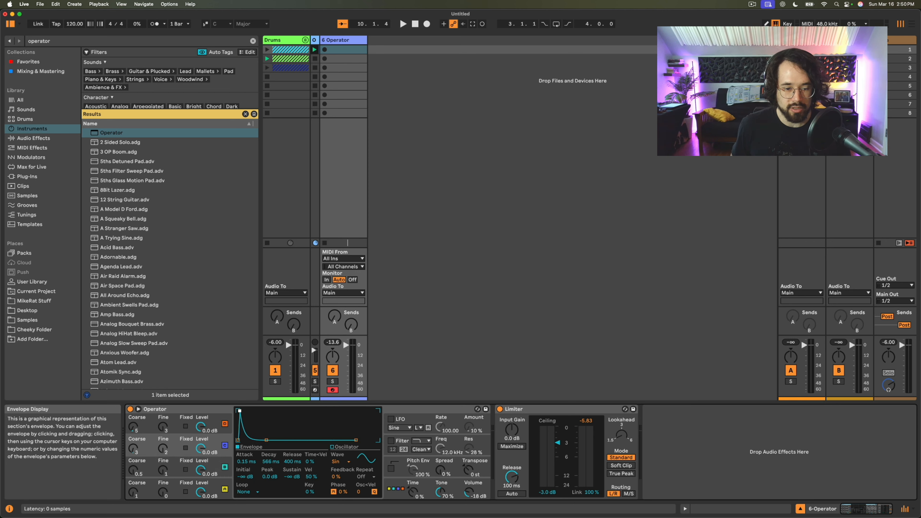
drag(239, 411, 259, 422)
right_click(260, 422)
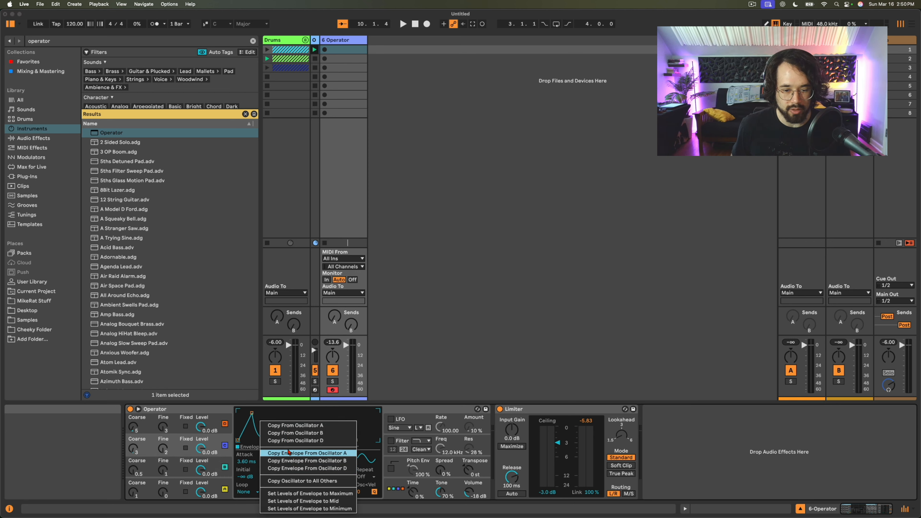
click(366, 423)
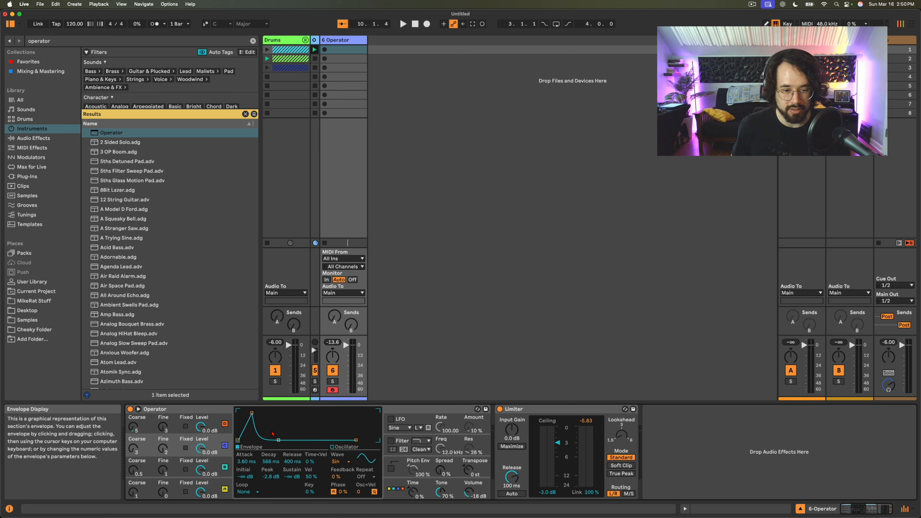
- Shape oscillator D's envelope with about 20 ms attack and 276 ms decay to silence, and set it to Loop
click(213, 432)
drag(239, 412, 282, 439)
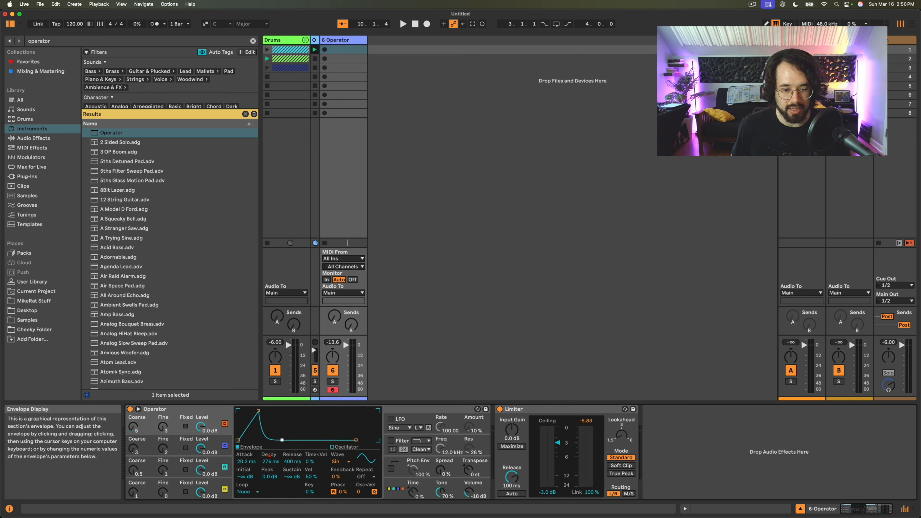
click(251, 493)
click(251, 462)
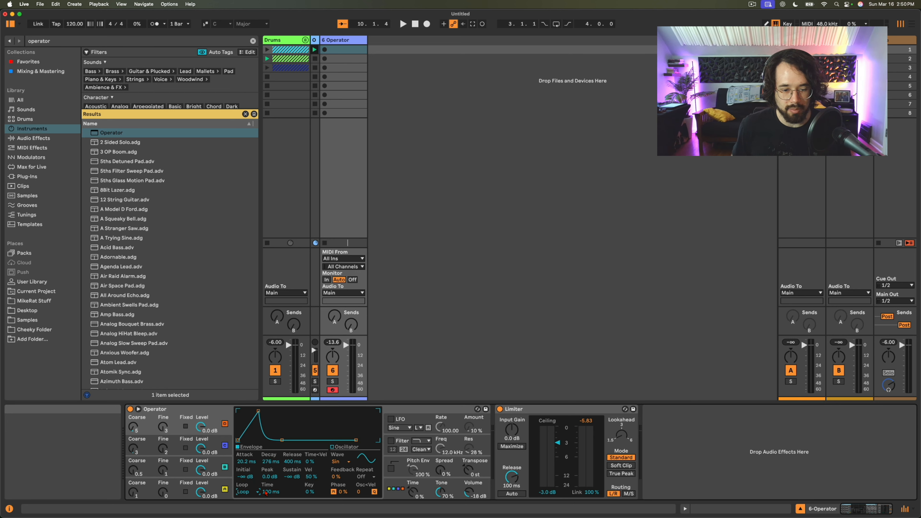
- Set the envelopes of oscillators C and B to Loop, with a 23.5 ms loop time for C and 349 ms for B
click(214, 453)
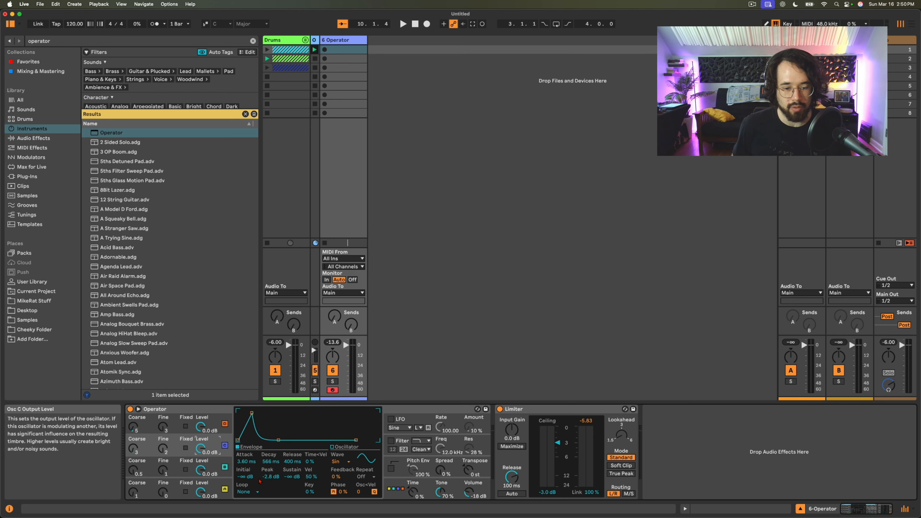
click(249, 493)
click(247, 462)
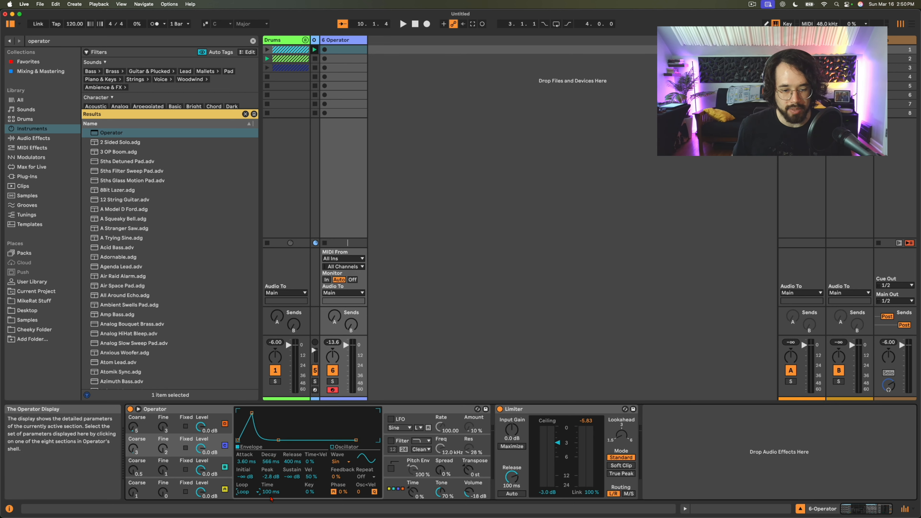
click(212, 465)
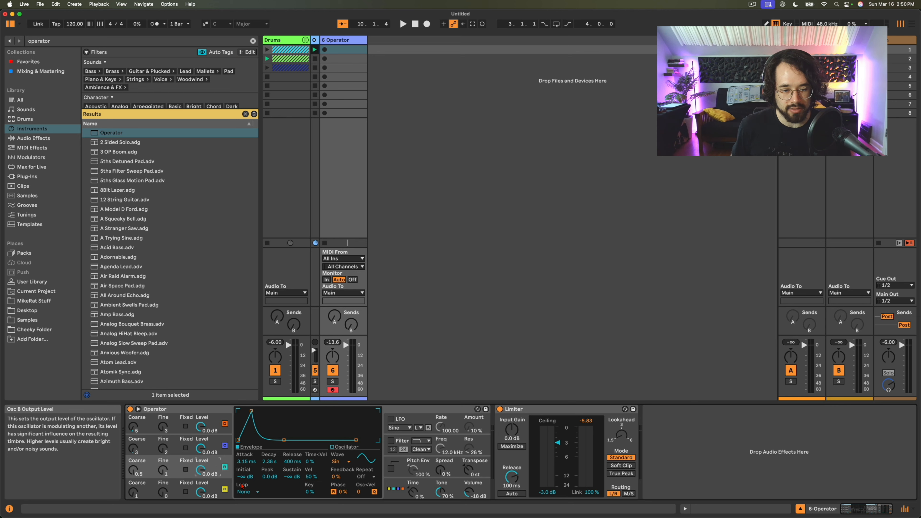
click(244, 491)
click(247, 463)
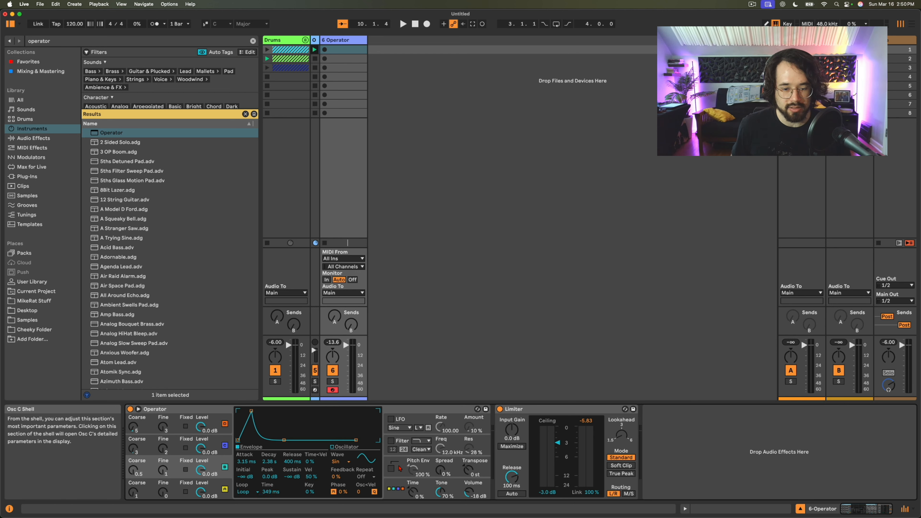
- Change oscillator B's waveform to Saw D and oscillator C's waveform to Square D
click(337, 462)
click(343, 366)
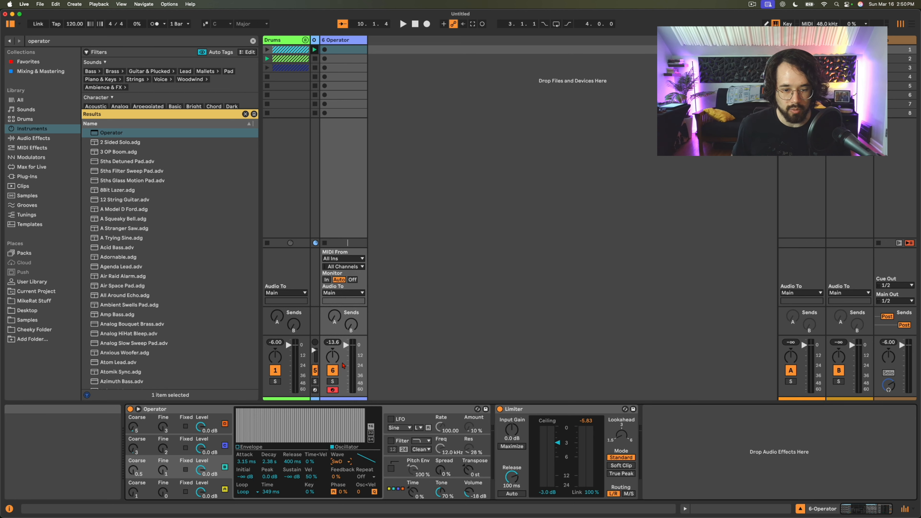
click(210, 440)
click(341, 461)
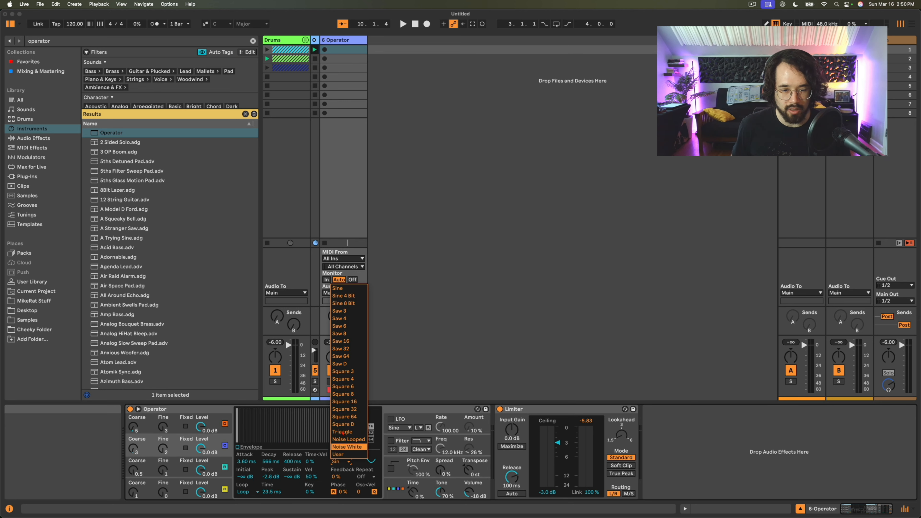
click(345, 426)
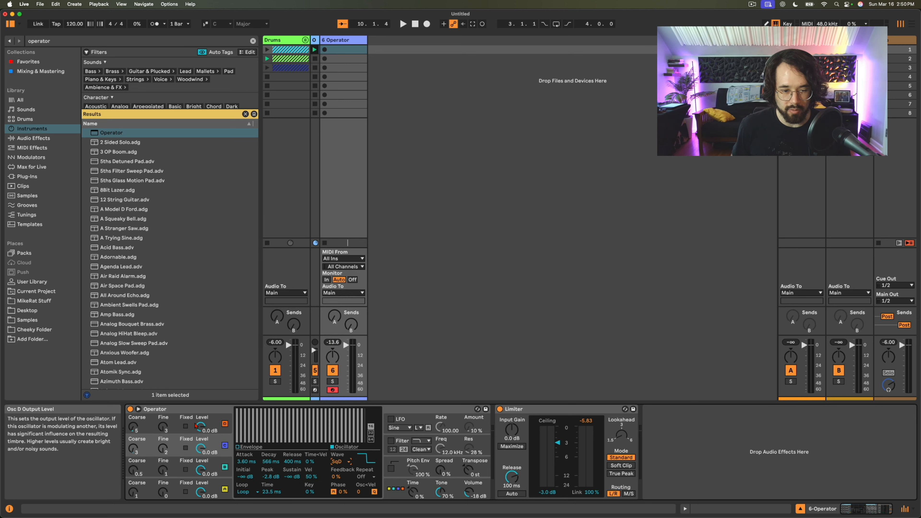
- Draw a custom waveform for oscillator D by adding several strong, spaced-out partials among its lower harmonics
click(210, 422)
click(243, 417)
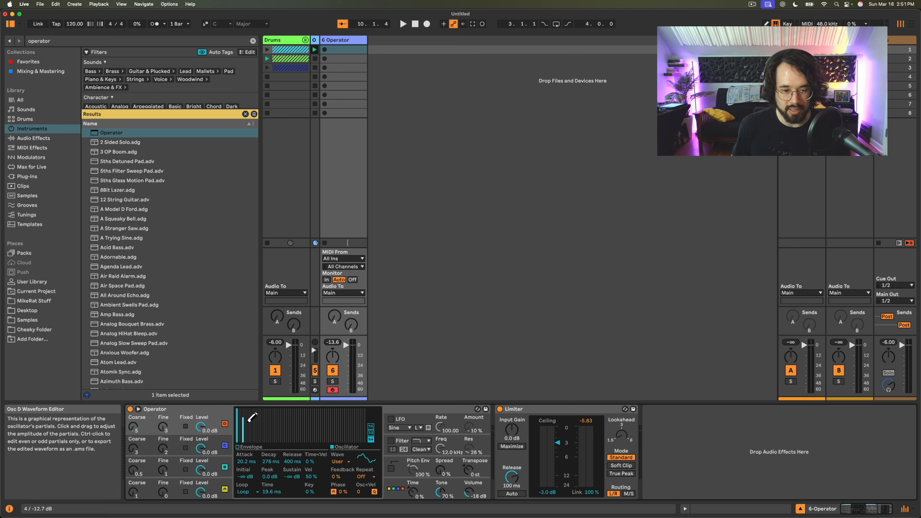
click(258, 418)
click(247, 414)
click(267, 420)
click(278, 420)
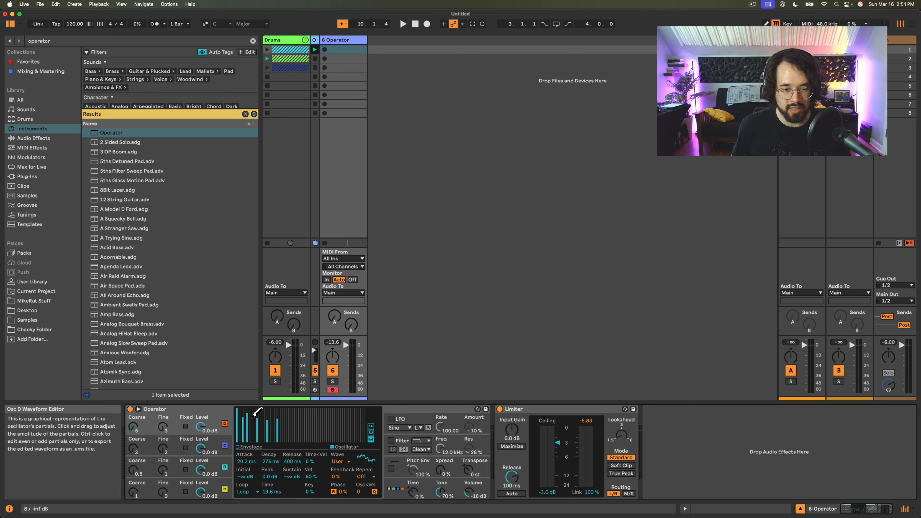
click(251, 412)
click(261, 412)
click(272, 413)
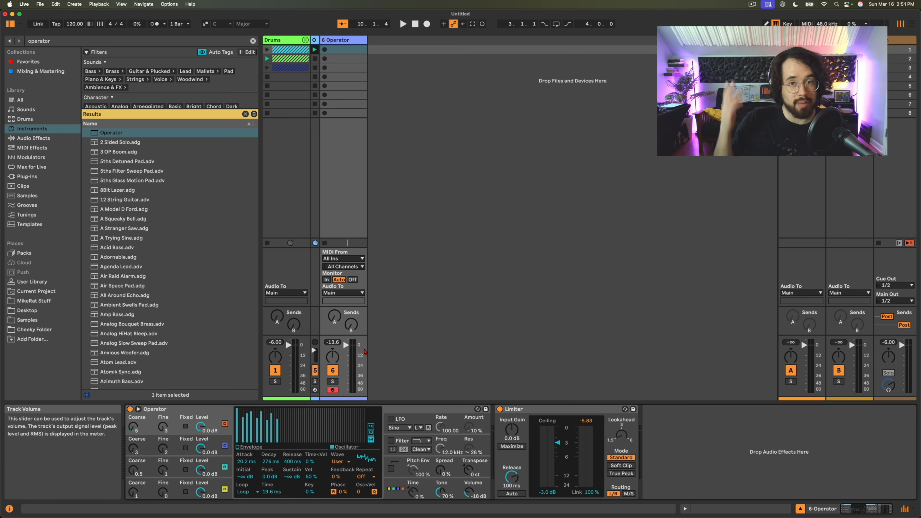
- Shift the computer keyboard's note range to C1–D2 and play low notes to audition the patch
scroll(364, 352, up, 5)
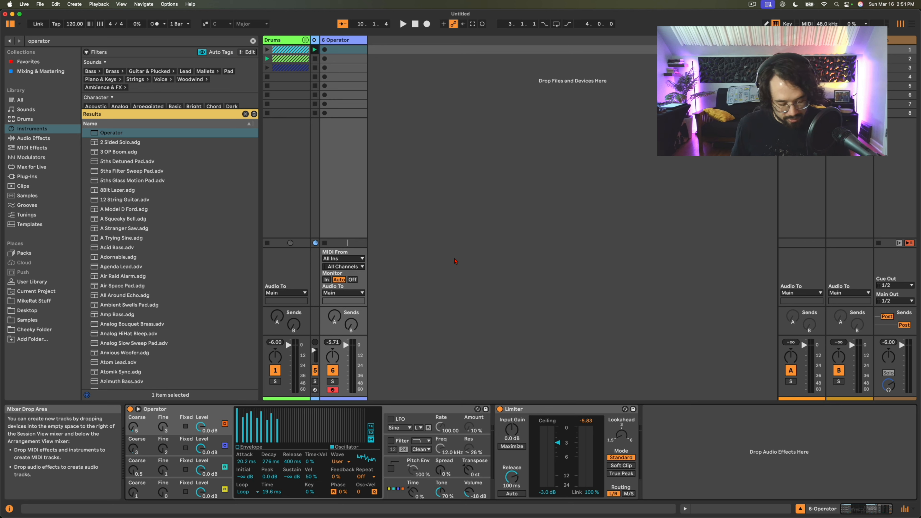
key(z)
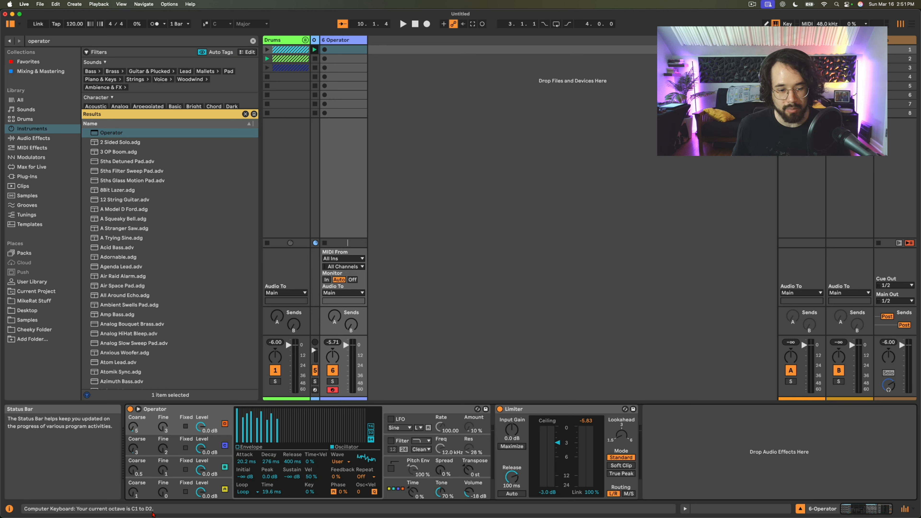
key(a)
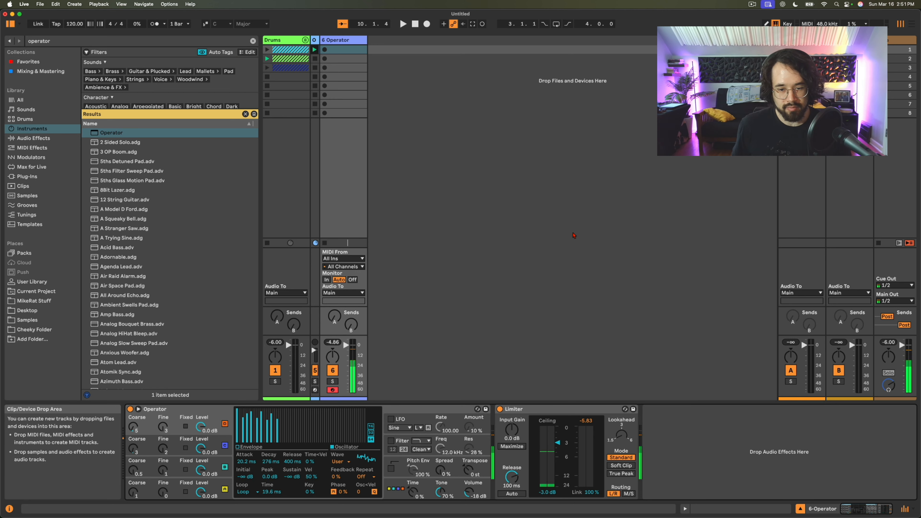
key(a)
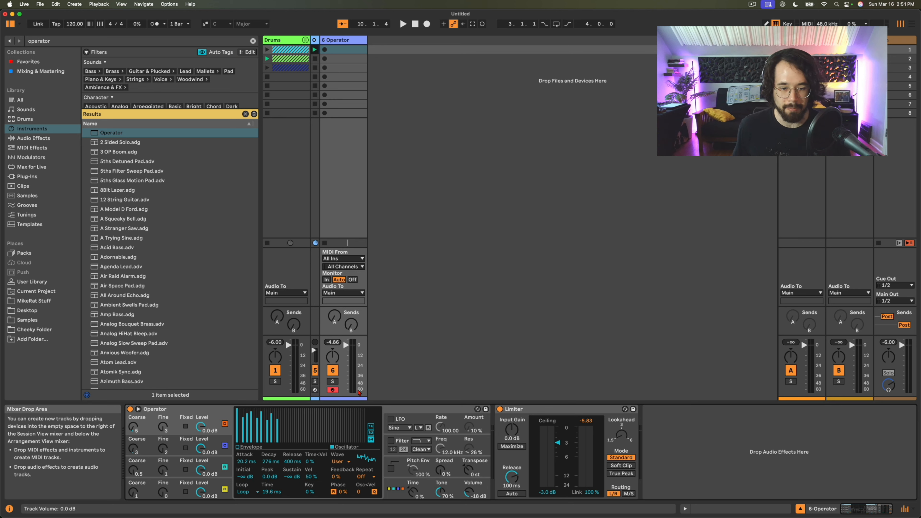
- Turn on the filter and set its cutoff to about 1.06 kHz with 50% resonance
click(397, 440)
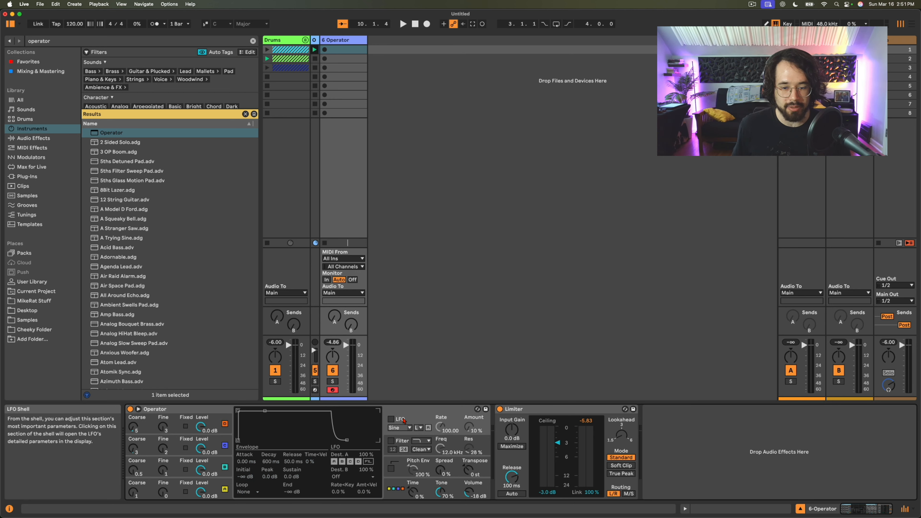
click(391, 440)
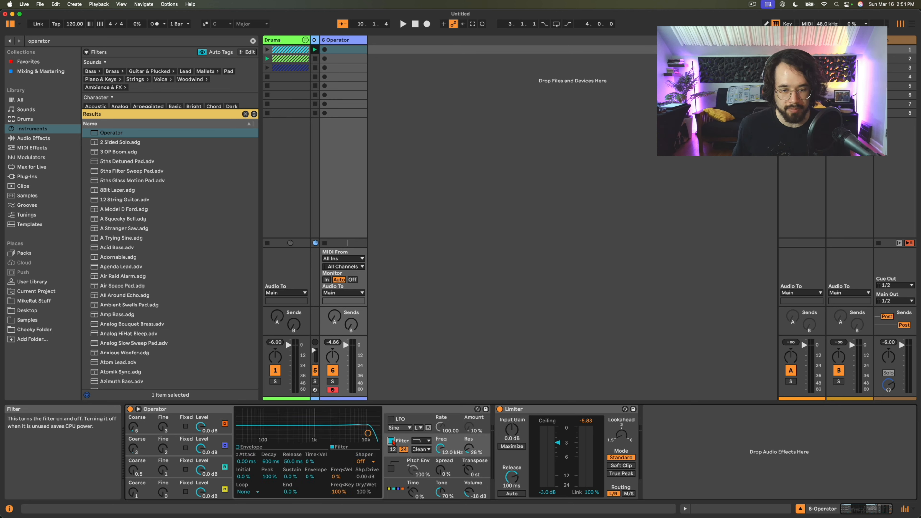
drag(367, 433, 315, 429)
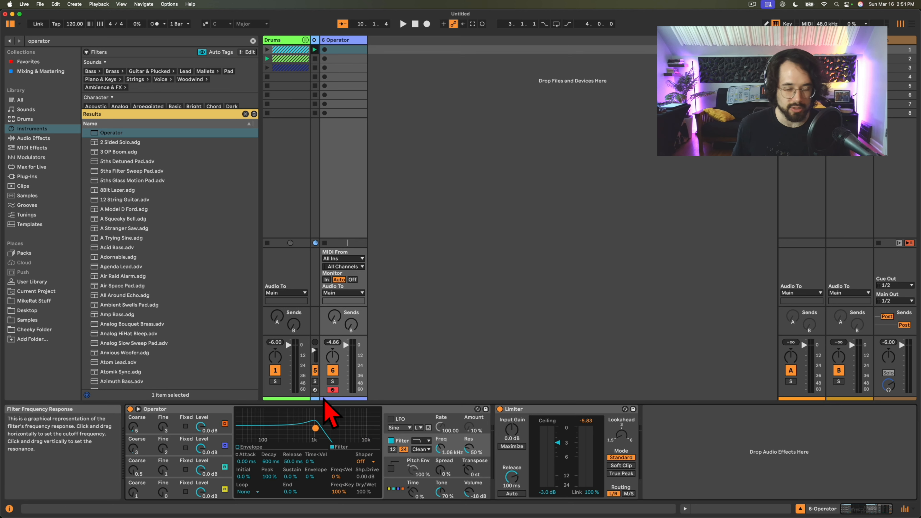
- Try the OSR filter circuit, and change the filter type to Morph
click(413, 451)
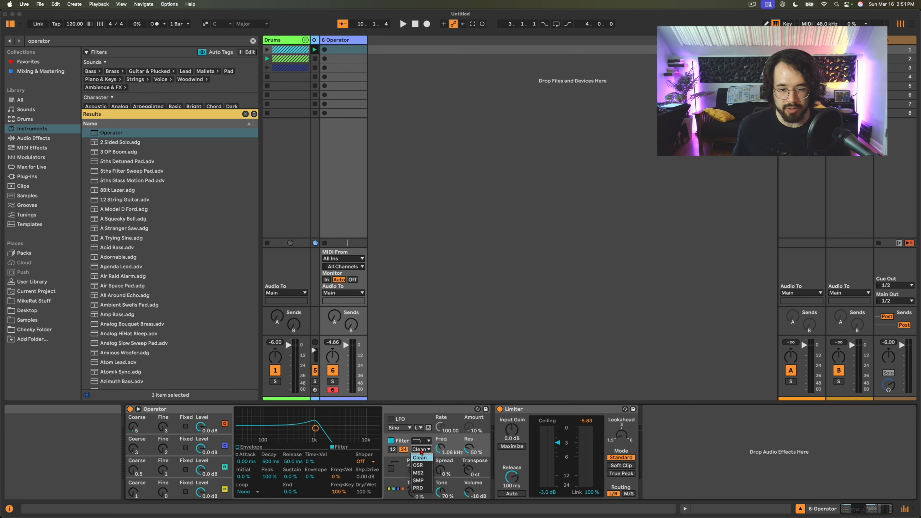
click(418, 466)
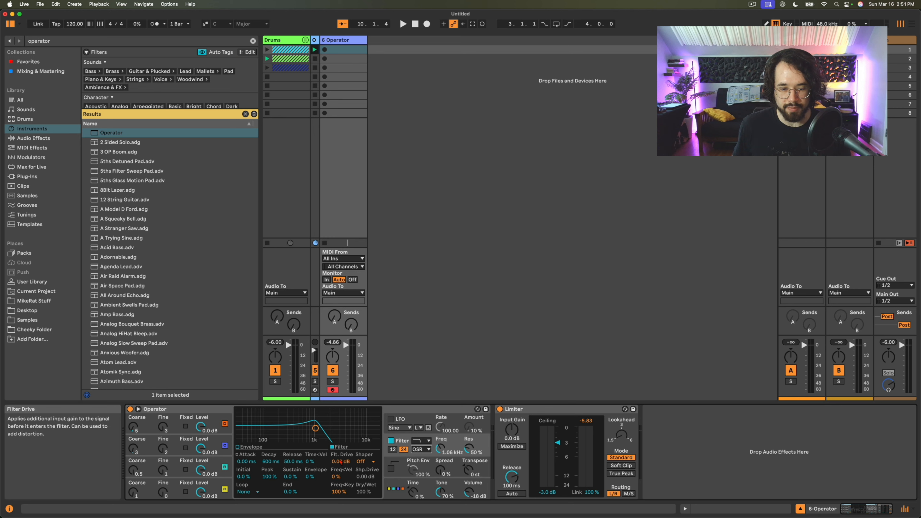
click(421, 441)
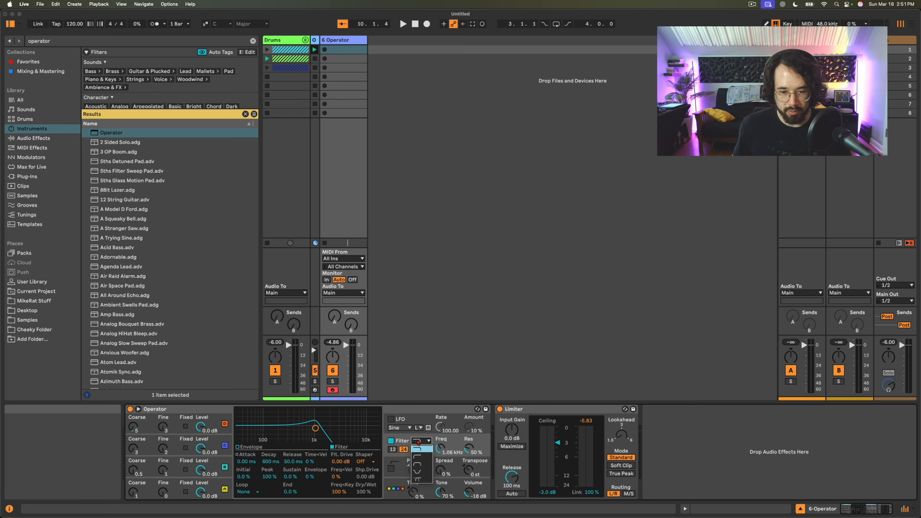
click(416, 480)
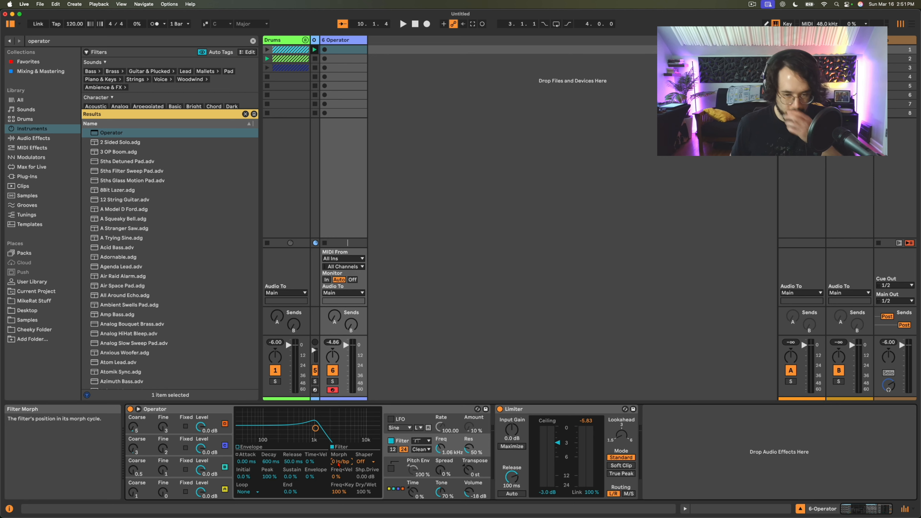
mouse_move(340, 461)
mouse_down()
mouse_move(340, 402)
mouse_move(340, 462)
mouse_up()
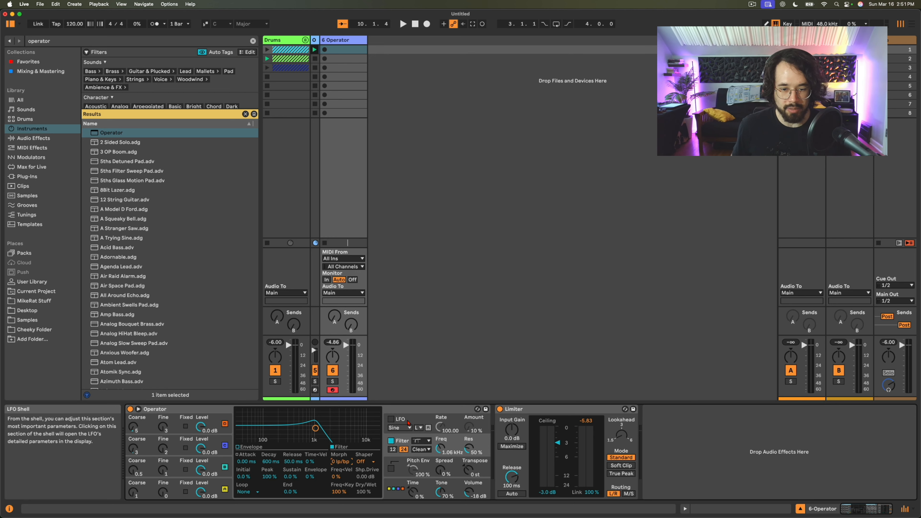
- Turn on the LFO and set its destination B to Filter Morph
click(387, 421)
click(391, 420)
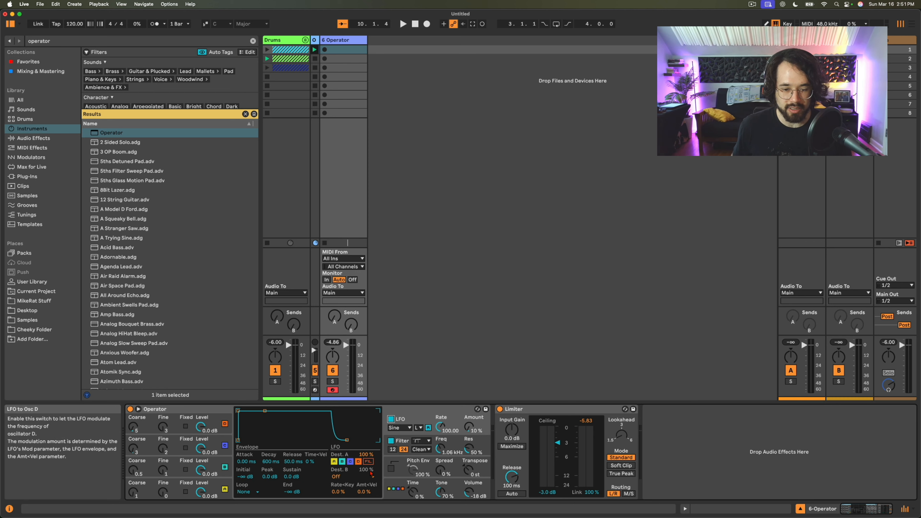
click(334, 477)
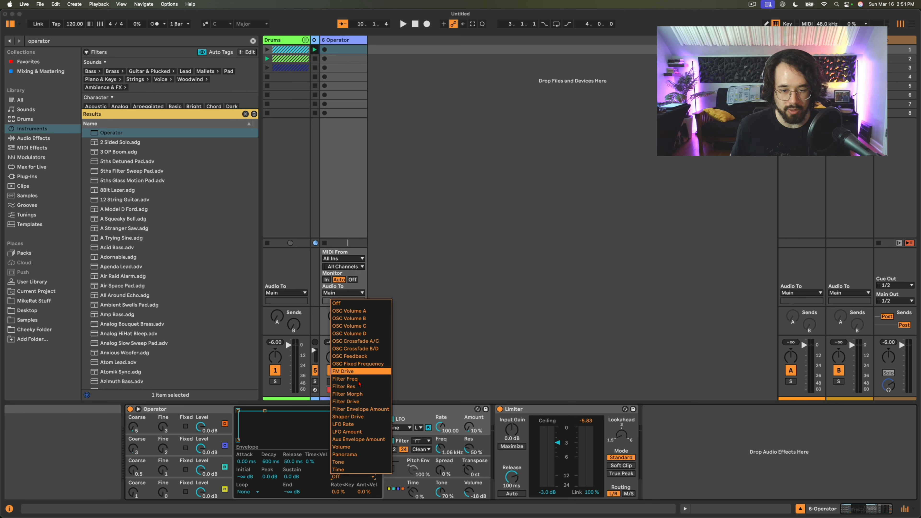
click(352, 396)
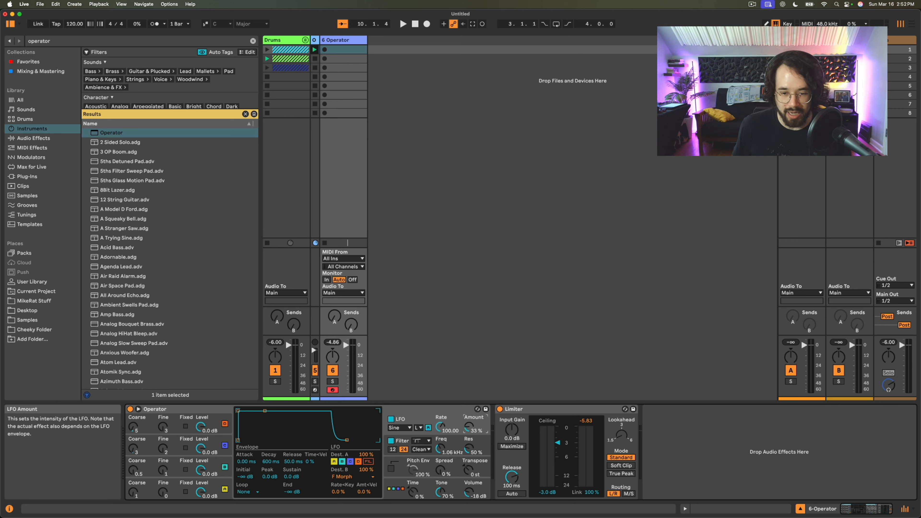
- Set the LFO amount to 63%, rate to 72.57 and Rate<Key to 100%, with destination A on the filter instead of the oscillators
drag(469, 427, 469, 415)
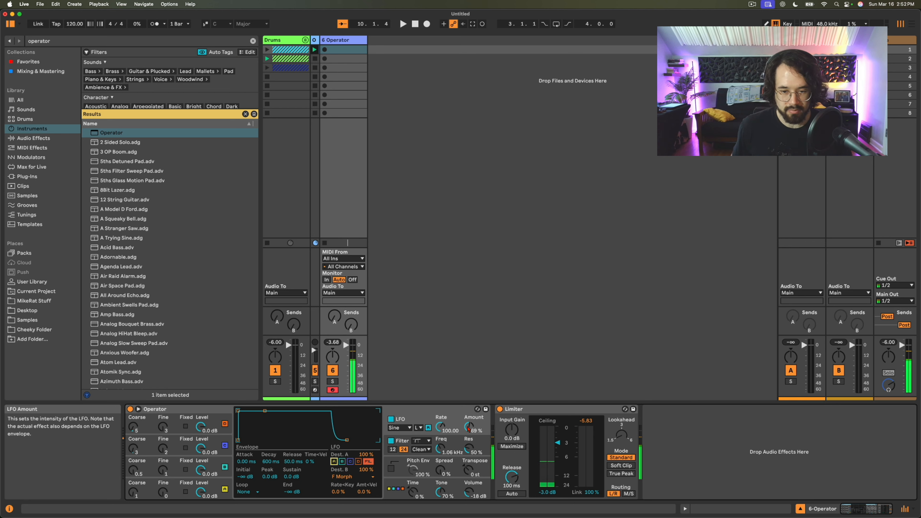
drag(469, 427, 440, 436)
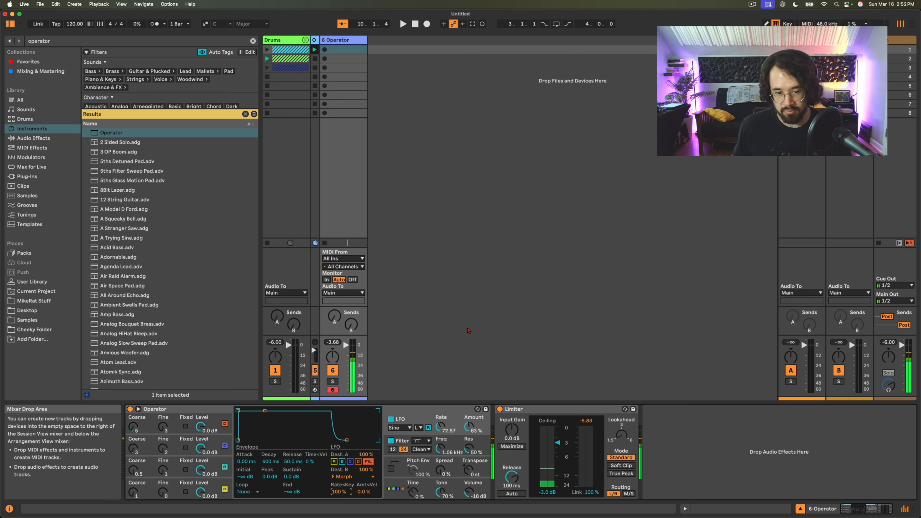
key(z)
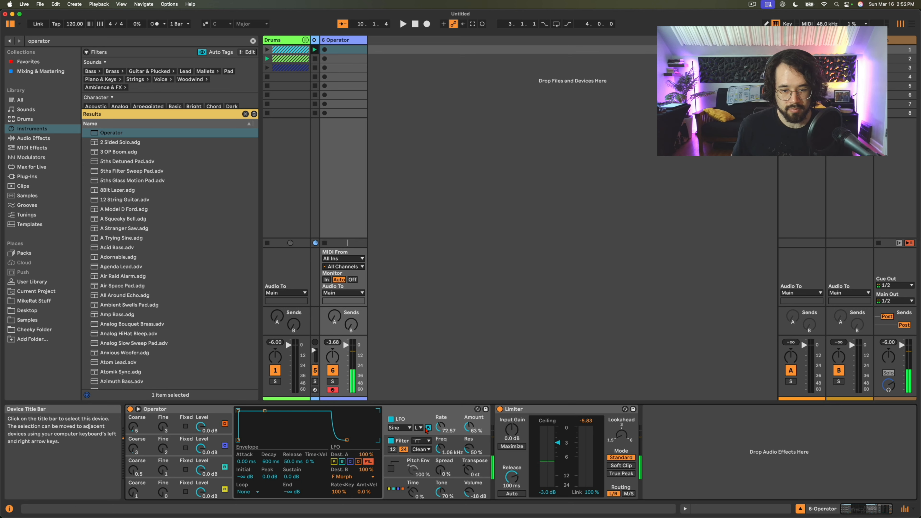
- Set the filter circuit to OSR, and enable the pitch envelope with its initial level at -48 st
click(421, 450)
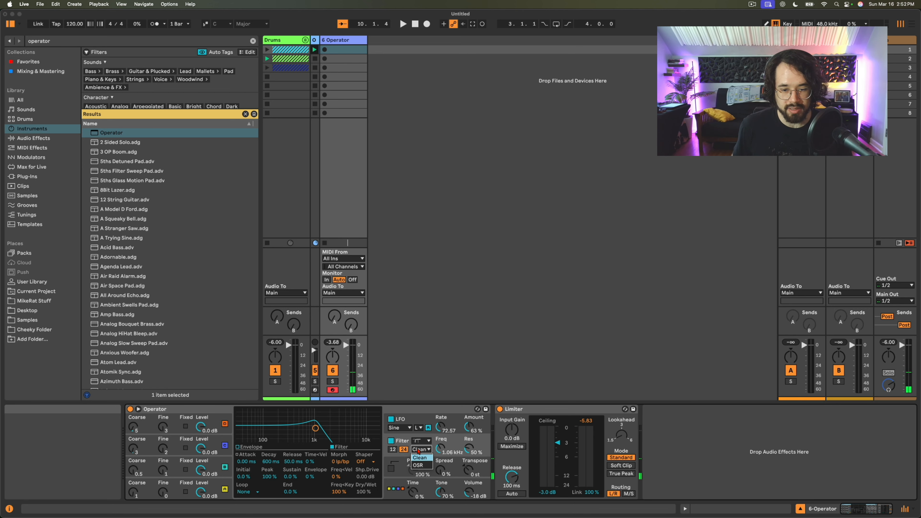
click(420, 466)
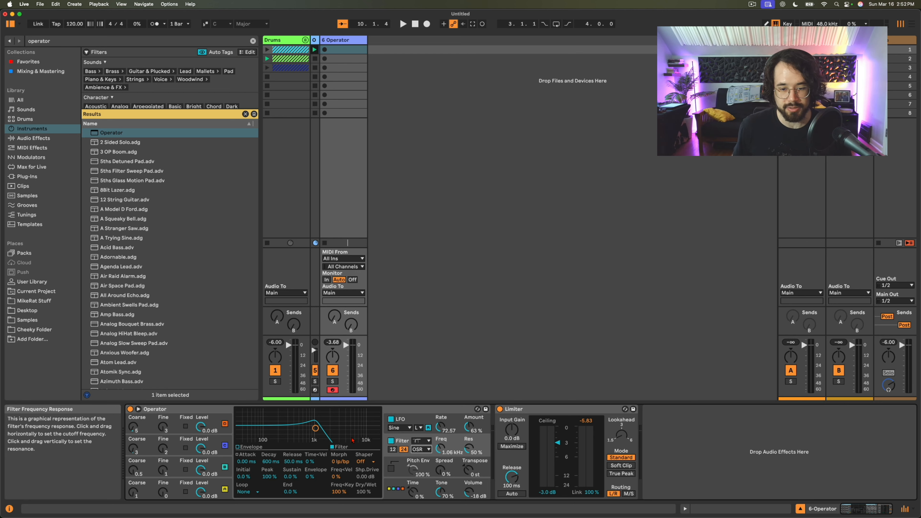
click(392, 467)
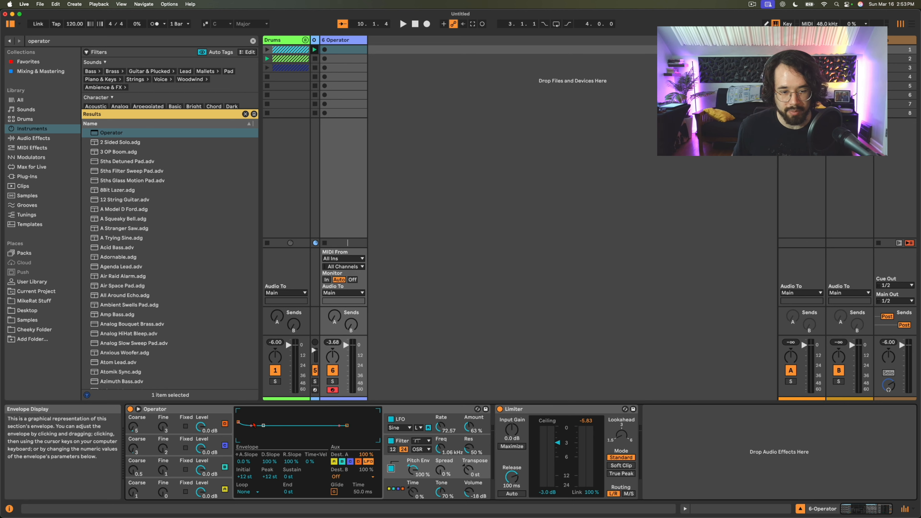
mouse_move(239, 422)
mouse_down()
mouse_move(259, 414)
mouse_move(238, 440)
mouse_up()
- Shape the LFO envelope with about 4.07 s attack and 2.29 s decay to silence, set to Loop with a 155 ms loop time
click(394, 428)
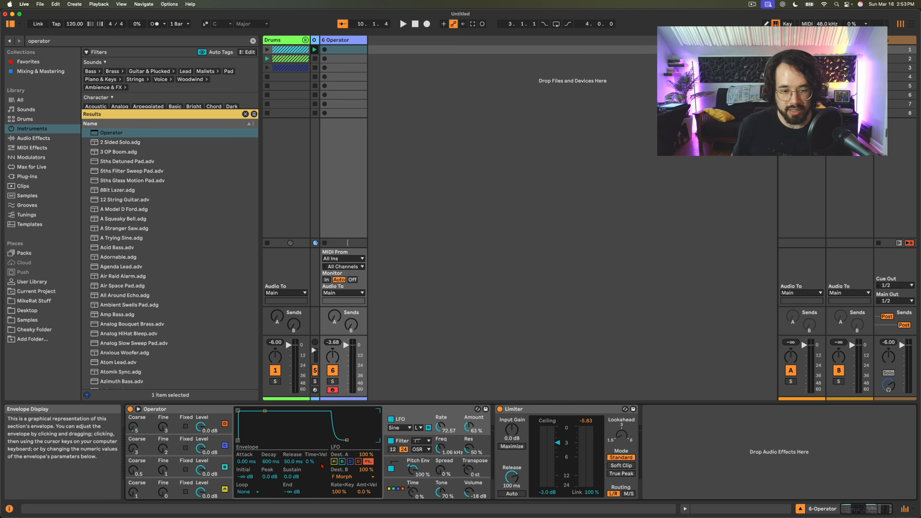
drag(265, 411, 282, 440)
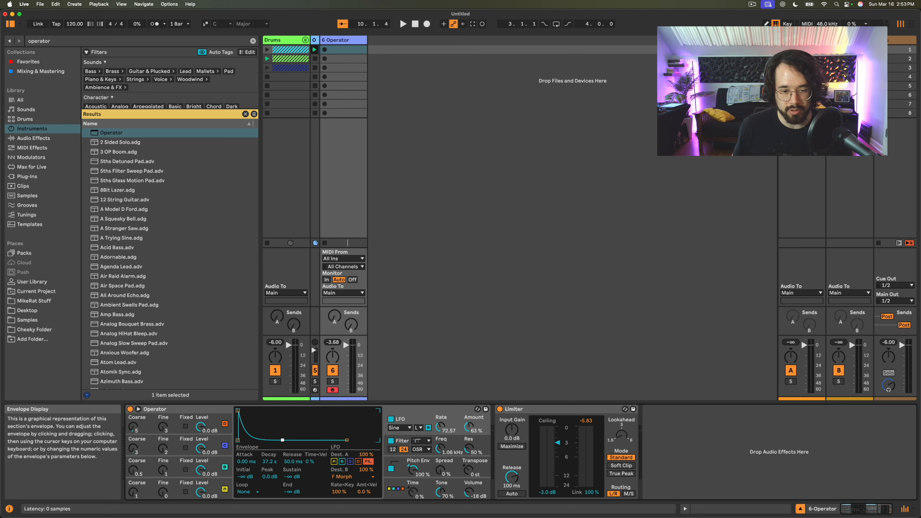
drag(238, 411, 262, 412)
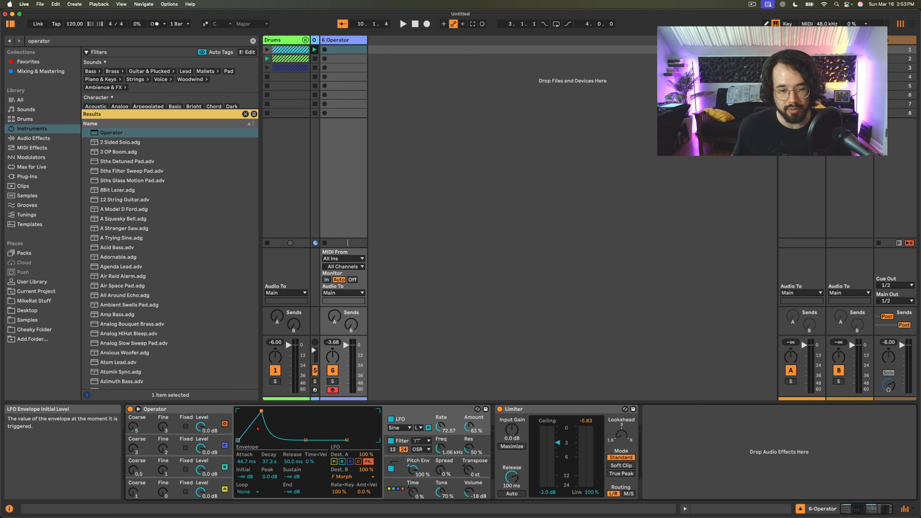
click(246, 492)
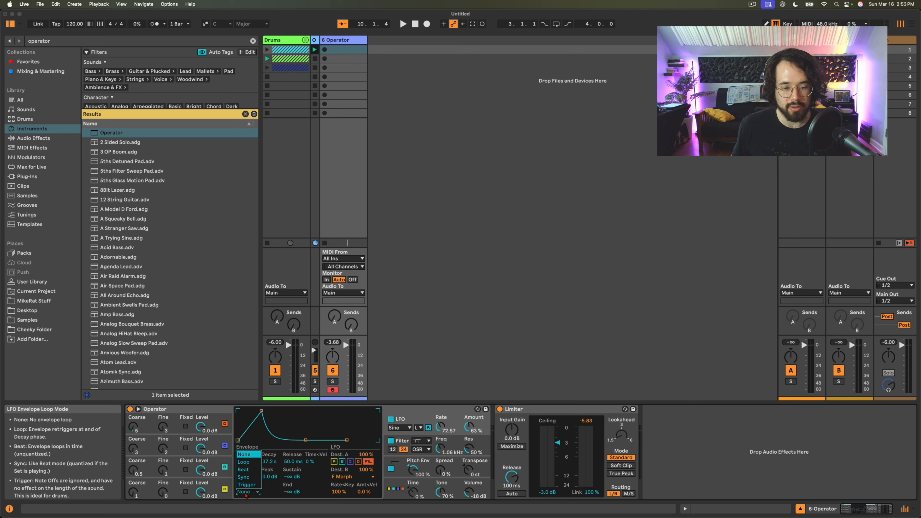
click(249, 464)
drag(269, 492, 269, 471)
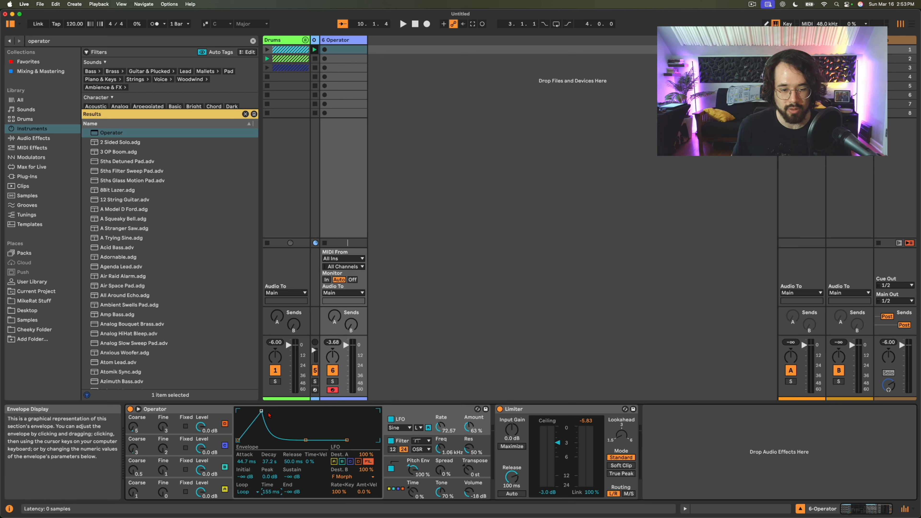
drag(262, 411, 278, 411)
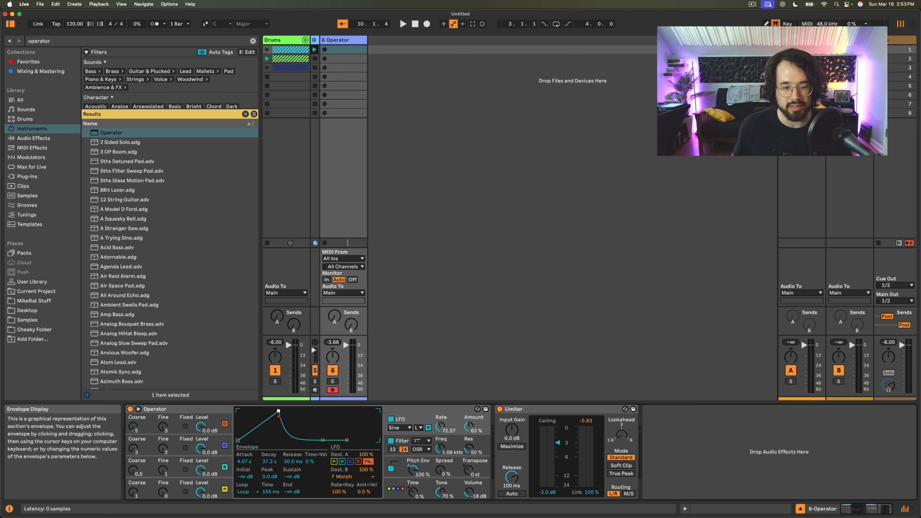
drag(268, 461, 268, 471)
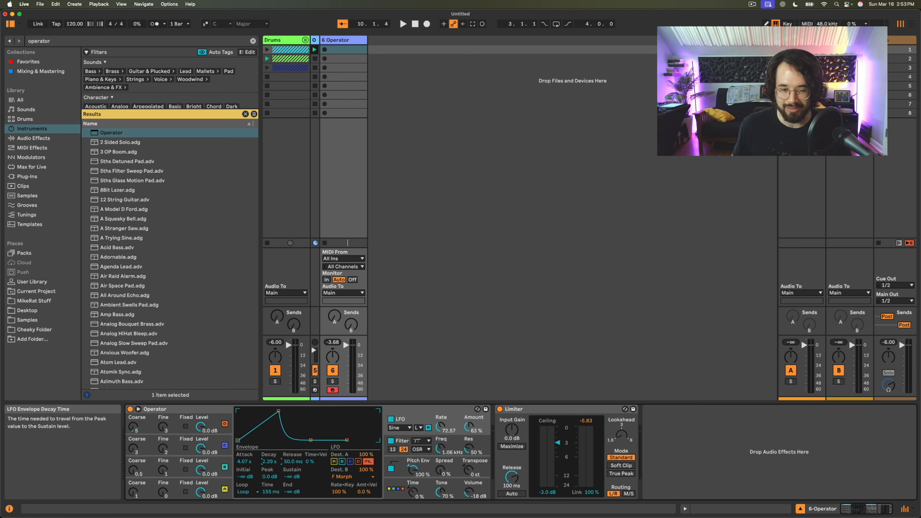
- Shape the filter envelope with about 1.04 s attack, 687 ms decay and 38% sustain, set to Loop with a 57.8 ms loop time
click(403, 441)
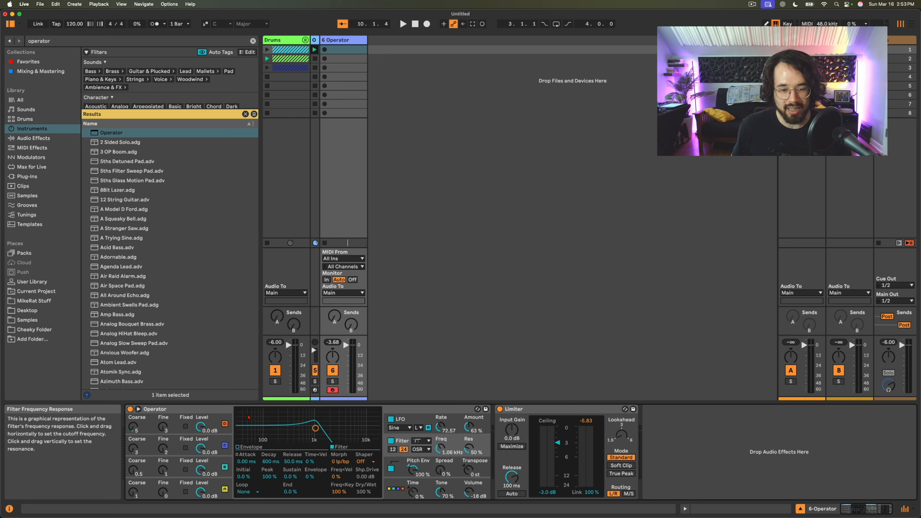
click(239, 448)
drag(239, 412, 297, 429)
drag(247, 462, 247, 453)
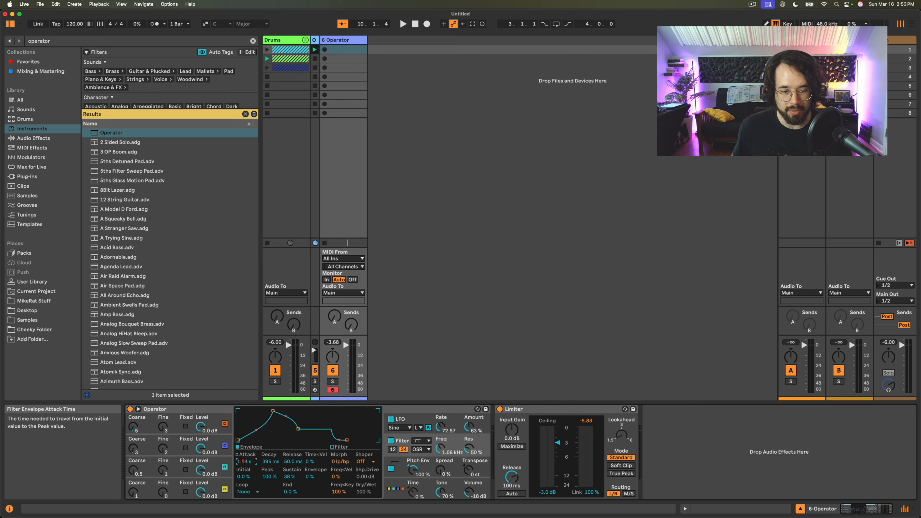
click(248, 492)
click(248, 464)
drag(272, 497, 272, 506)
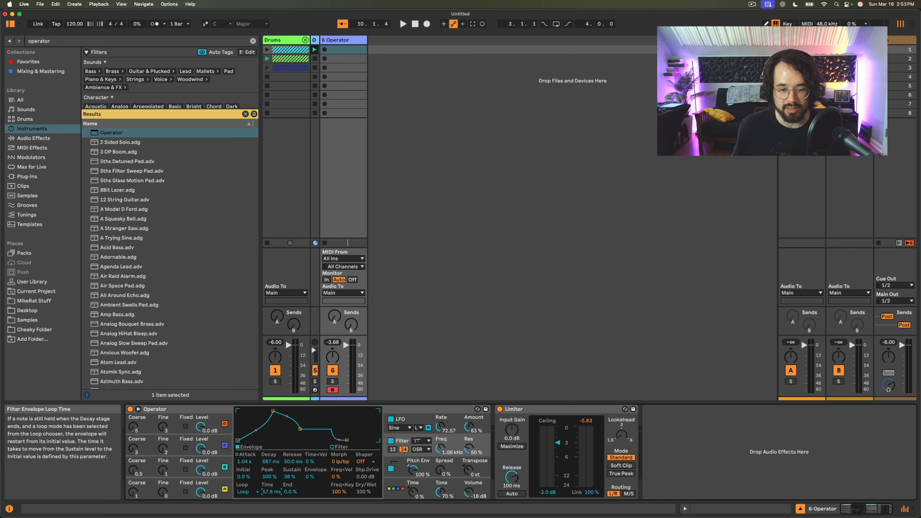
- Shape the pitch envelope with -31% attack slope, -61% decay slope and -19 st sustain, set to Loop with a 40.3 ms loop time
click(418, 462)
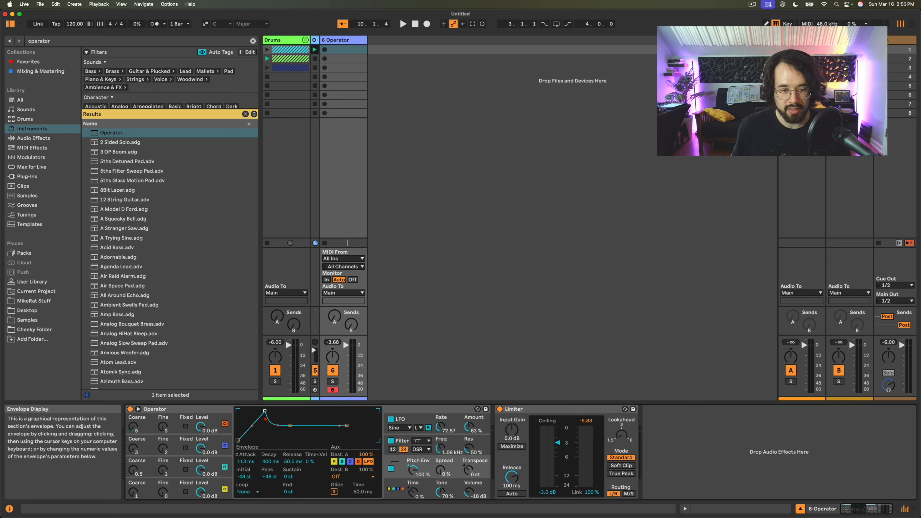
drag(265, 412, 283, 418)
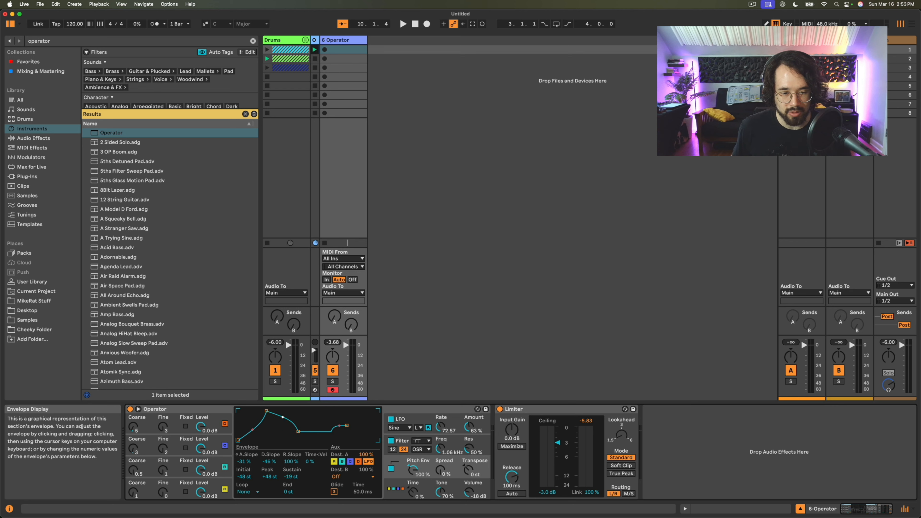
click(244, 492)
click(244, 464)
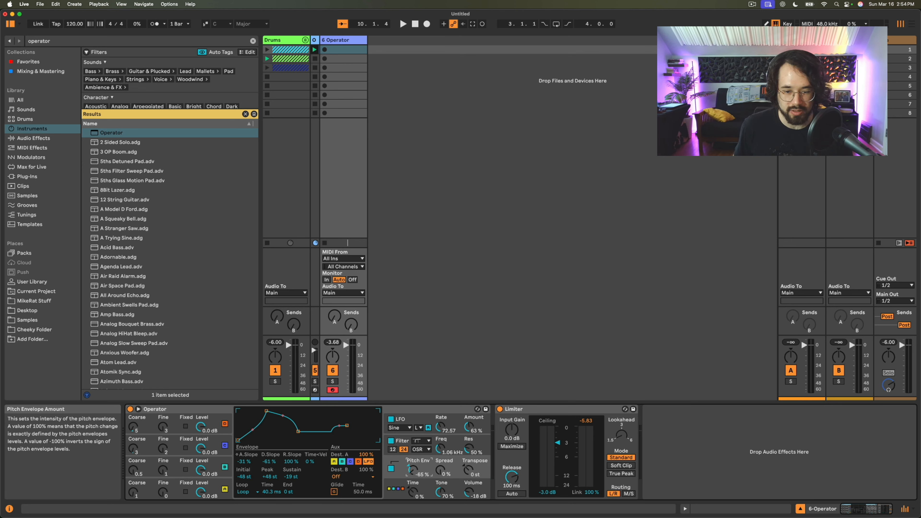
- Find the LFO device among the audio effects, add it between Operator and the Limiter, and duplicate it
click(92, 42)
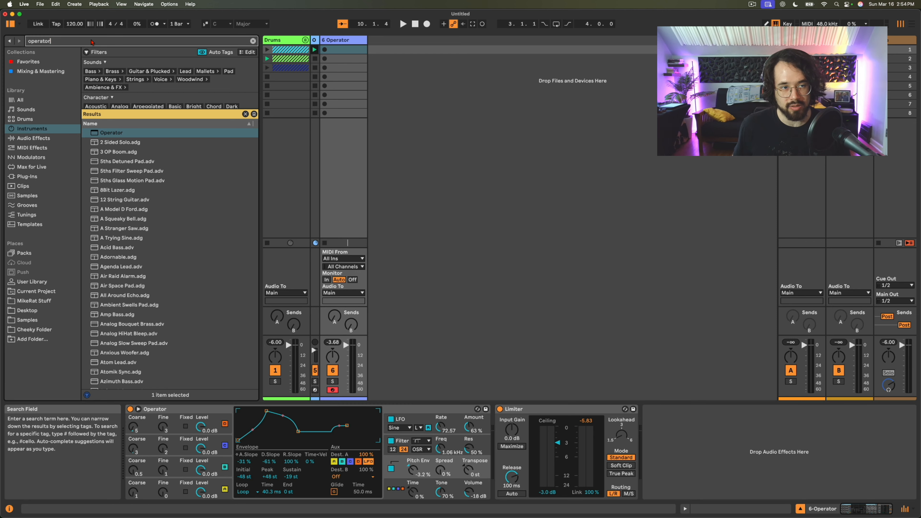
key(super+a)
text(lfo)
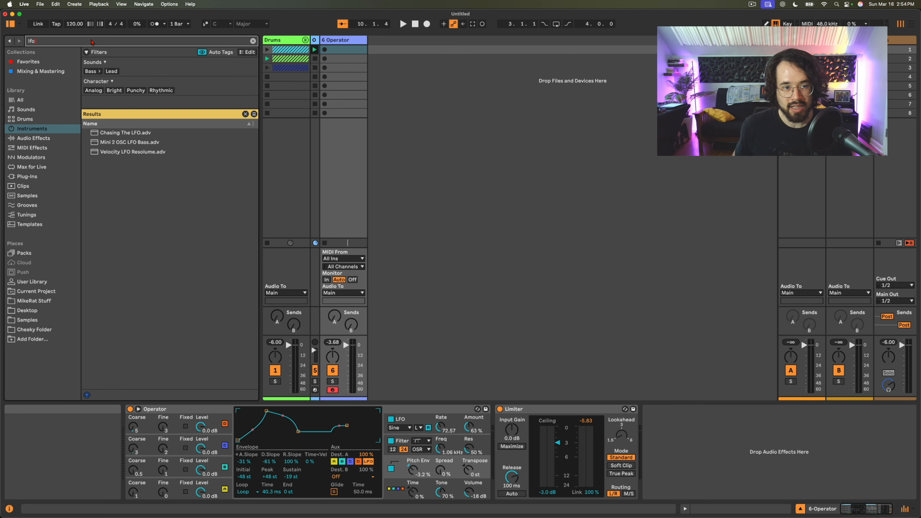
click(29, 138)
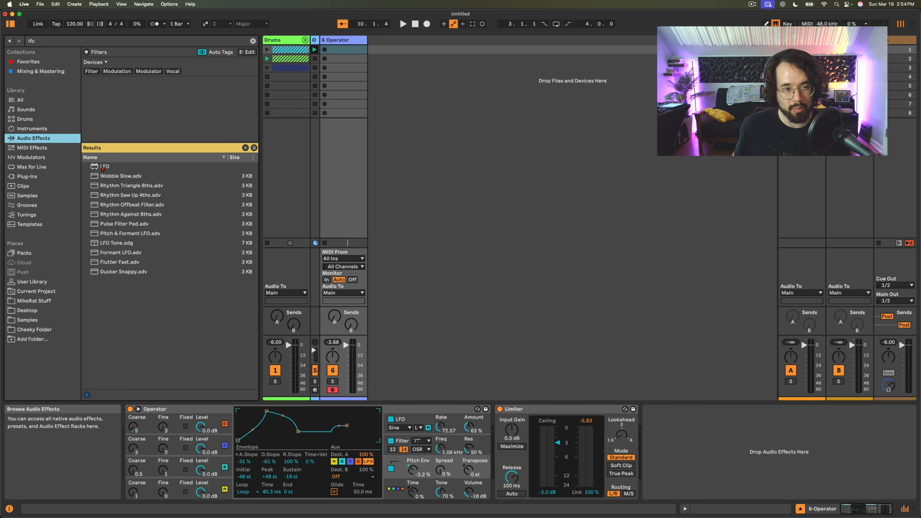
double_click(92, 167)
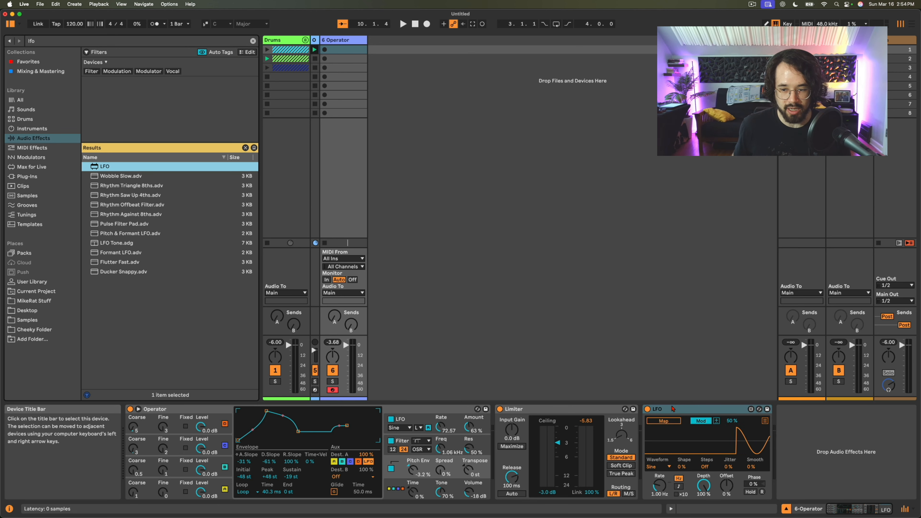
drag(672, 409, 520, 421)
key(super+d)
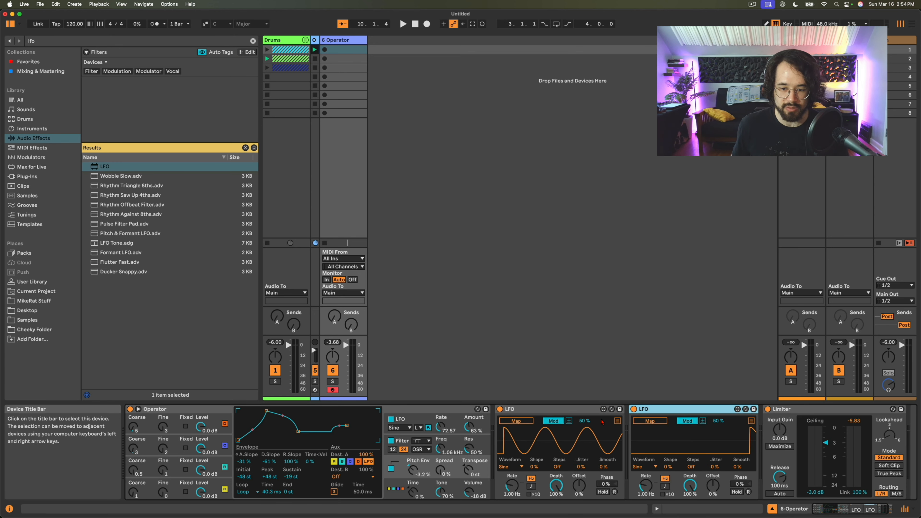
- Map the first LFO to the pitch envelope amount in Remote mode, with a 0.25 Hz rate and Random waveform
click(554, 421)
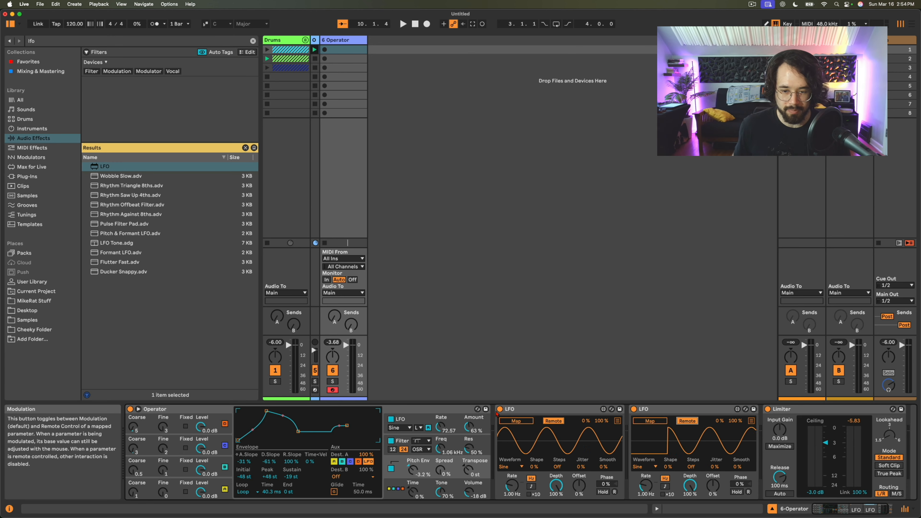
click(515, 422)
click(414, 471)
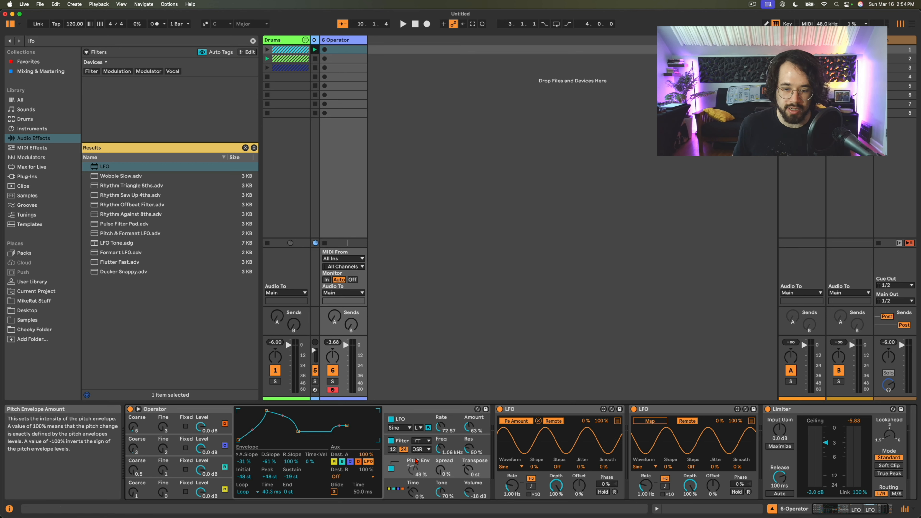
drag(512, 486, 512, 504)
click(511, 467)
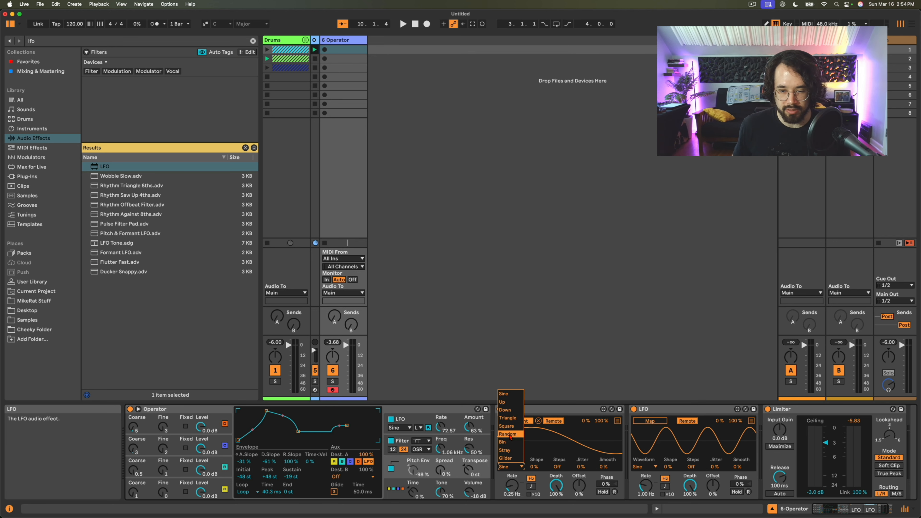
click(509, 435)
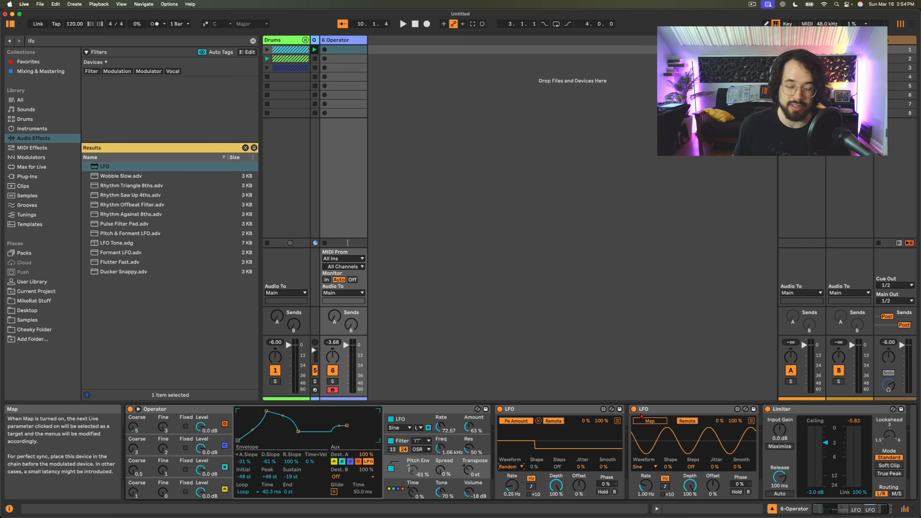
- Map the second LFO to Operator's Time with a Random waveform, and set both LFO rates to 0.70 Hz
click(651, 423)
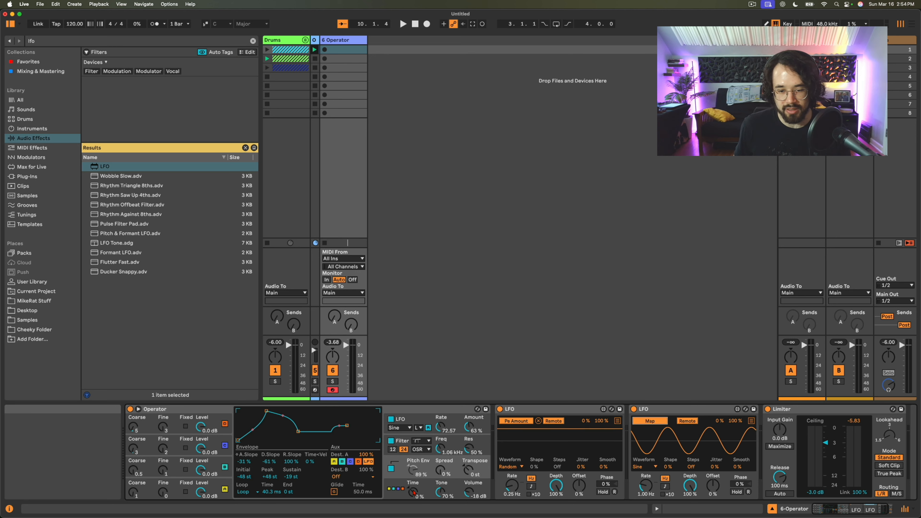
click(413, 493)
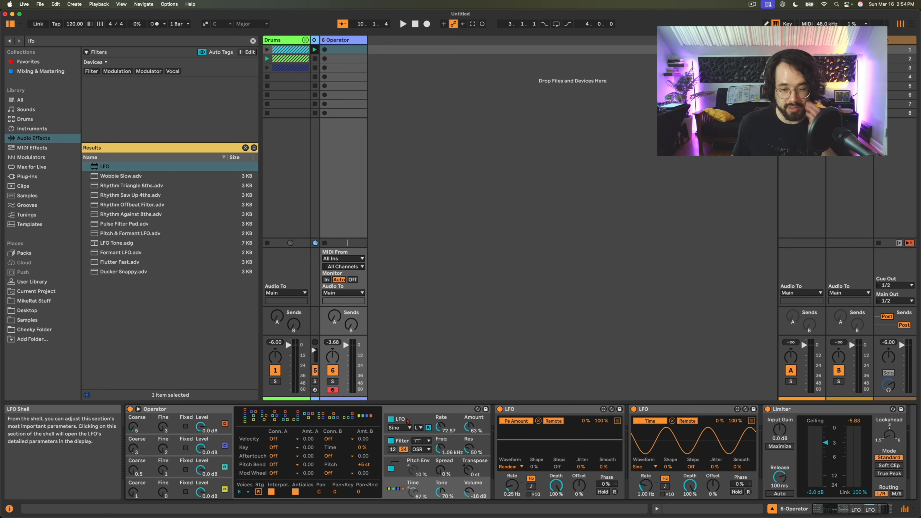
click(408, 421)
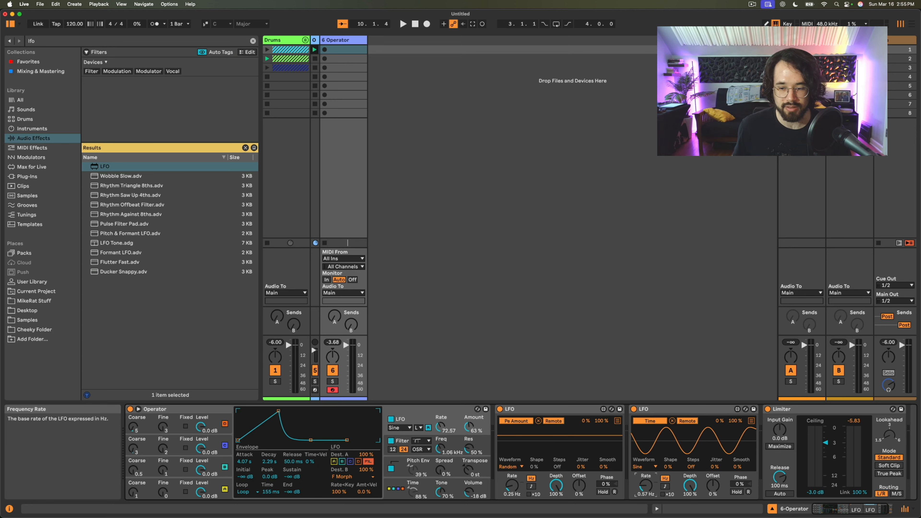
click(643, 467)
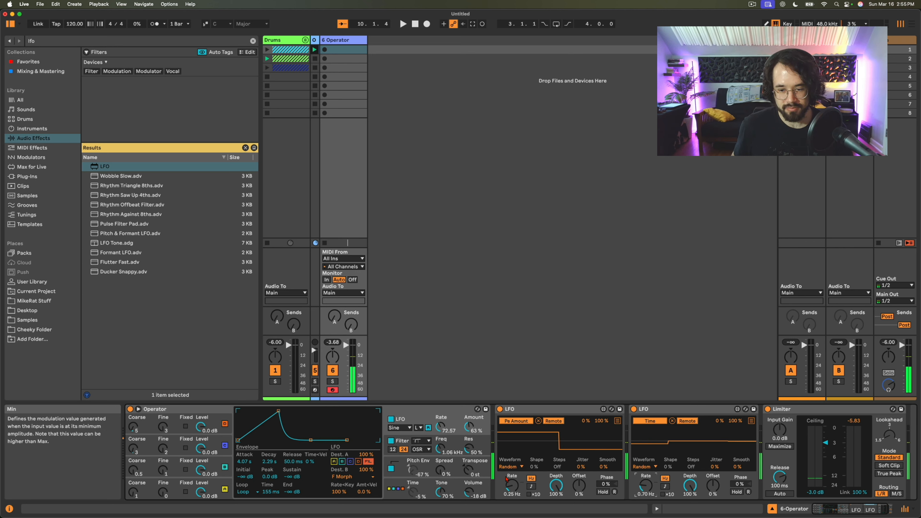
drag(511, 485, 511, 476)
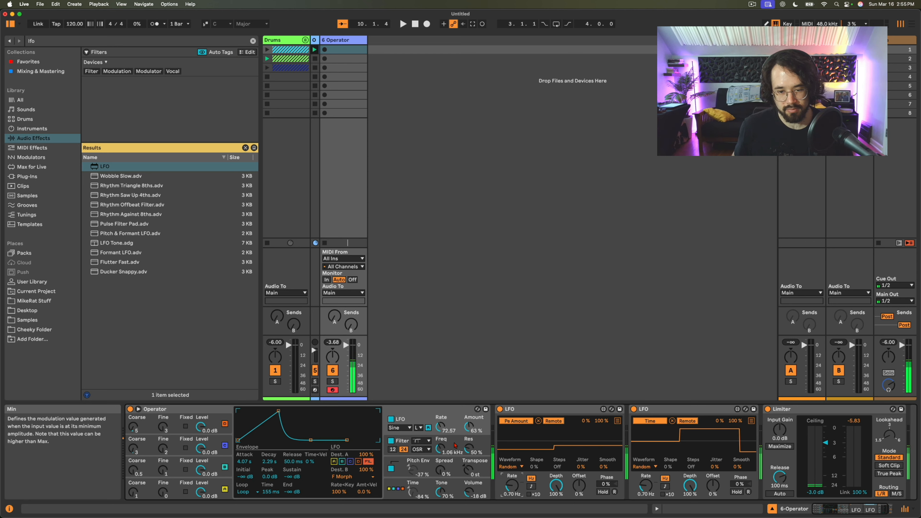
click(646, 485)
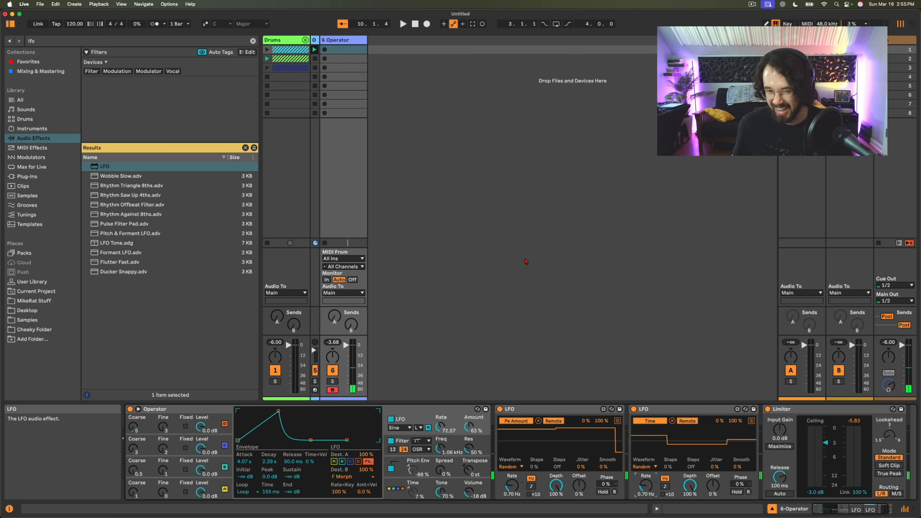
- Search the audio effects for Saturator and add it to the Operator track
click(65, 42)
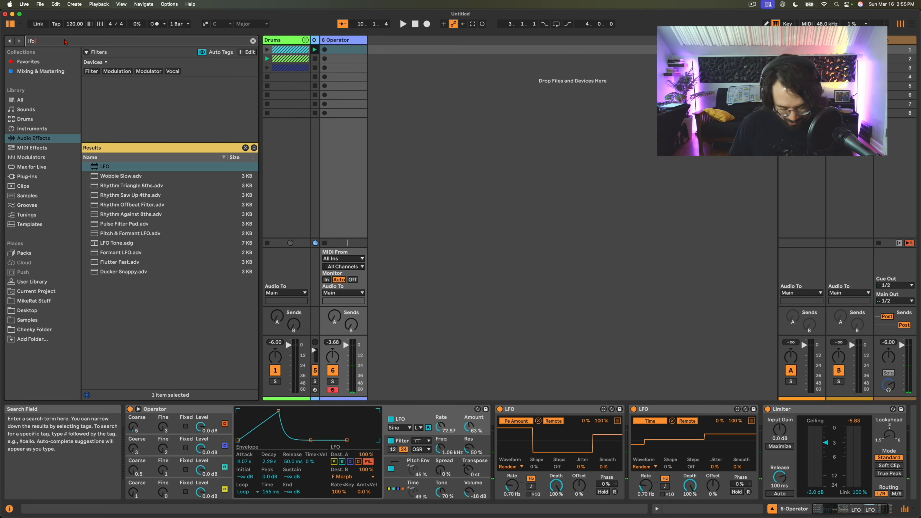
key(BackSpace)
key(BackSpace)
key(BackSpace)
text(satur)
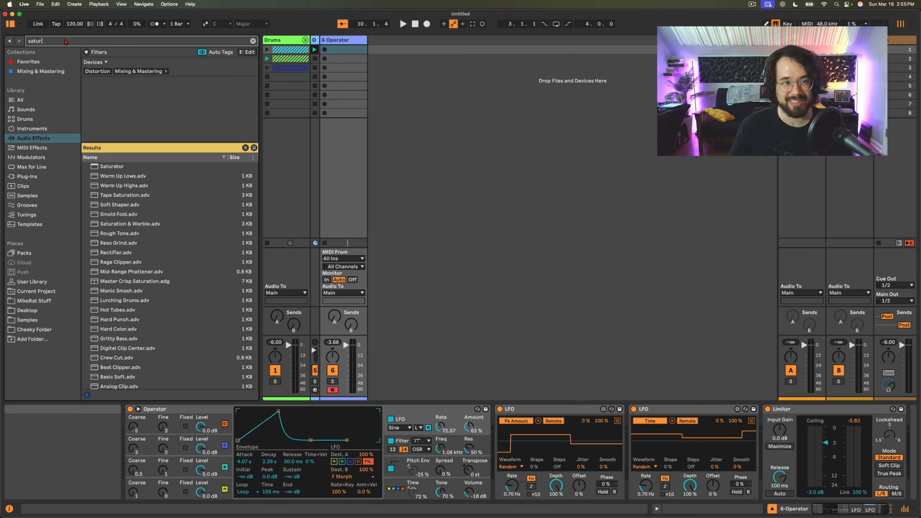
text(a)
key(BackSpace)
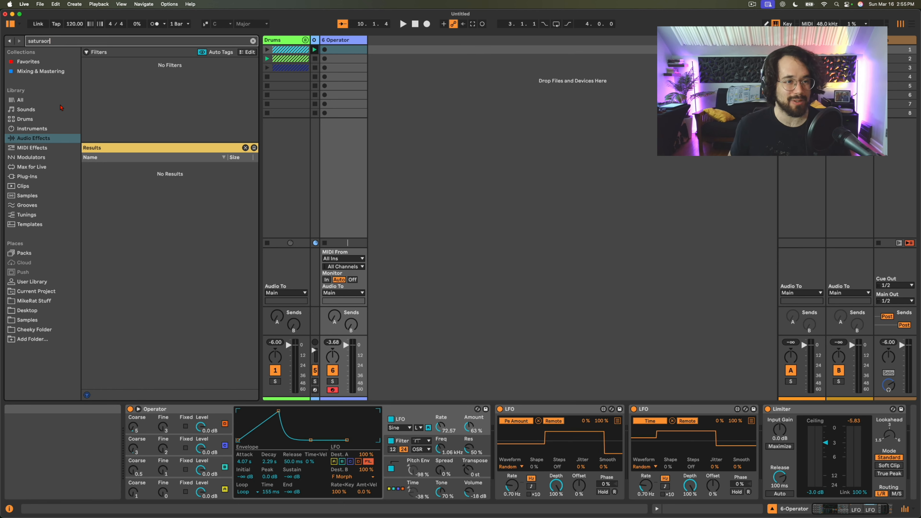
text(a)
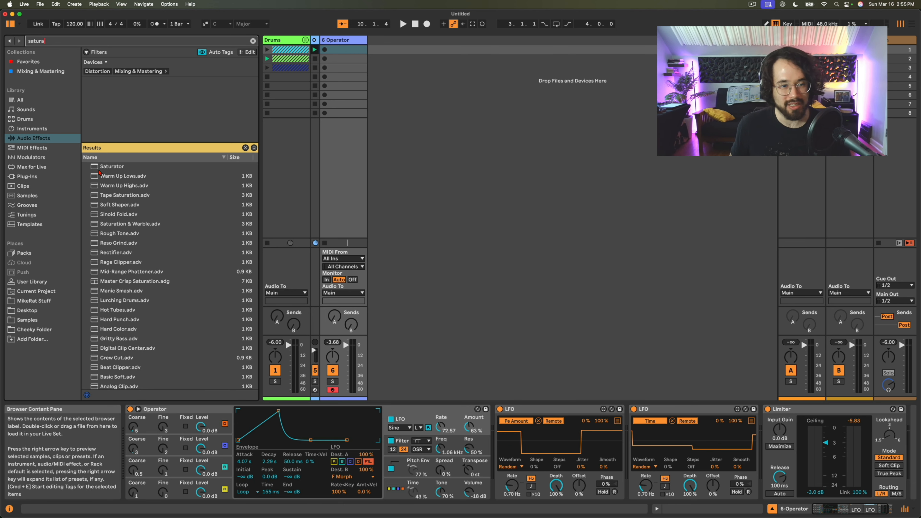
click(95, 167)
double_click(95, 167)
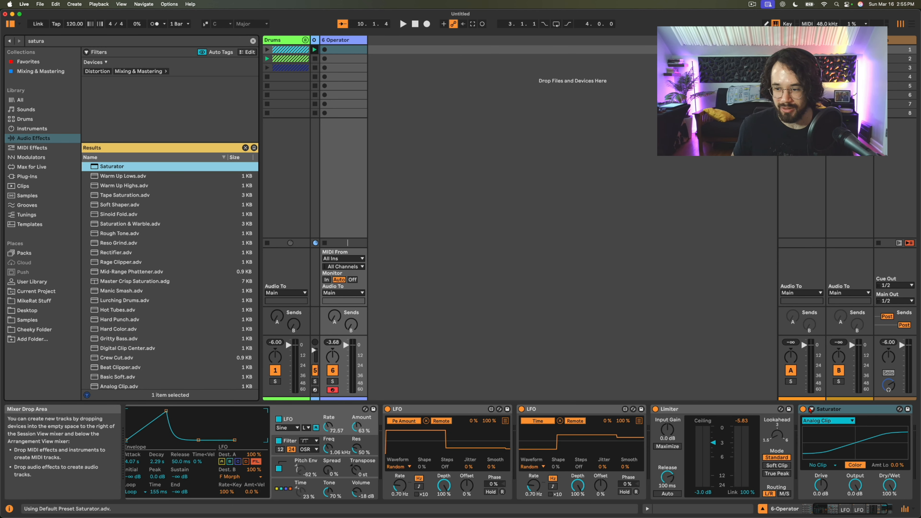
- Move the Saturator in front of the Limiter and set its Drive to 6 dB
drag(680, 414, 679, 415)
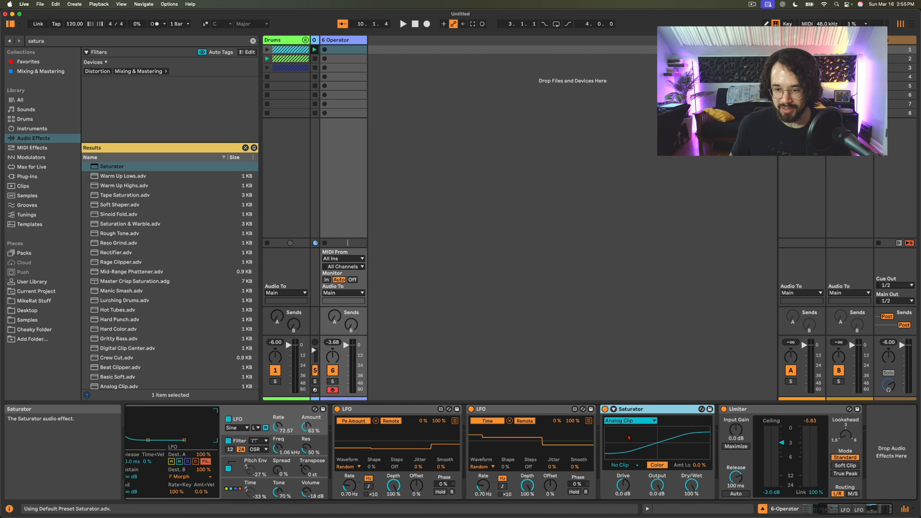
text(6)
key(Return)
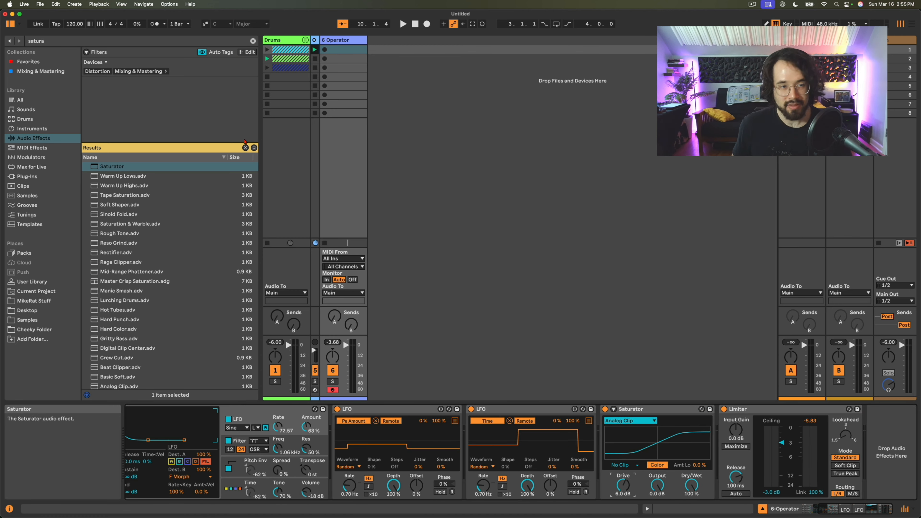
- Clear the device search and add Redux before the Limiter, with its rate at 7.11 kHz and Dry/Wet at 30%
click(55, 43)
key(BackSpace)
key(BackSpace)
key(BackSpace)
key(BackSpace)
key(BackSpace)
key(BackSpace)
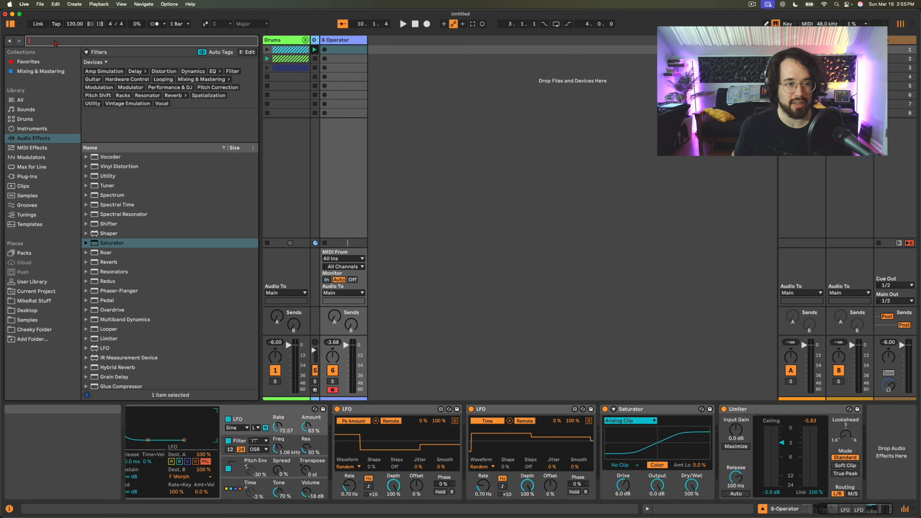
scroll(124, 244, down, 3)
scroll(123, 244, down, 3)
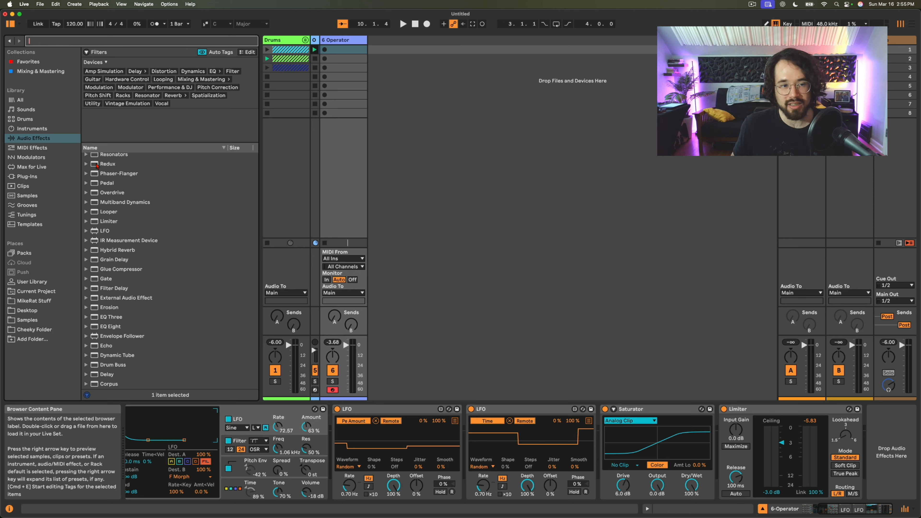
double_click(106, 163)
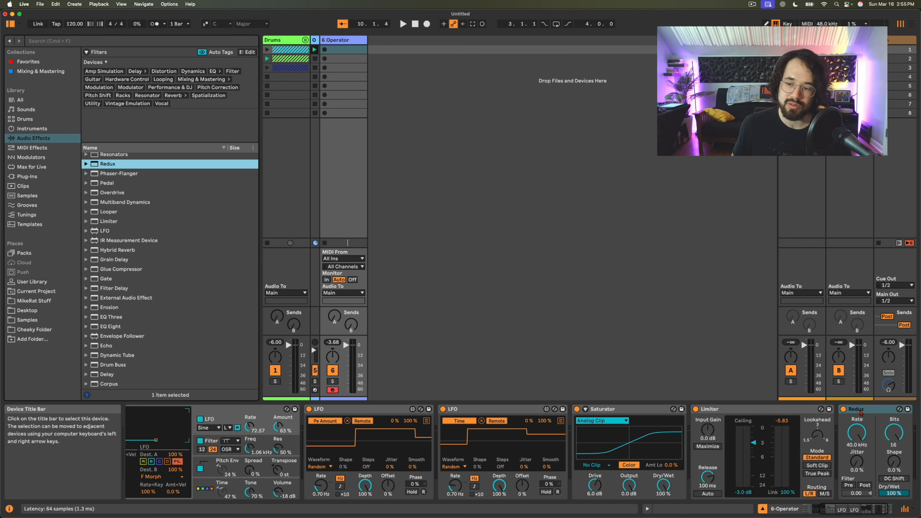
drag(854, 410, 711, 463)
drag(746, 493, 746, 502)
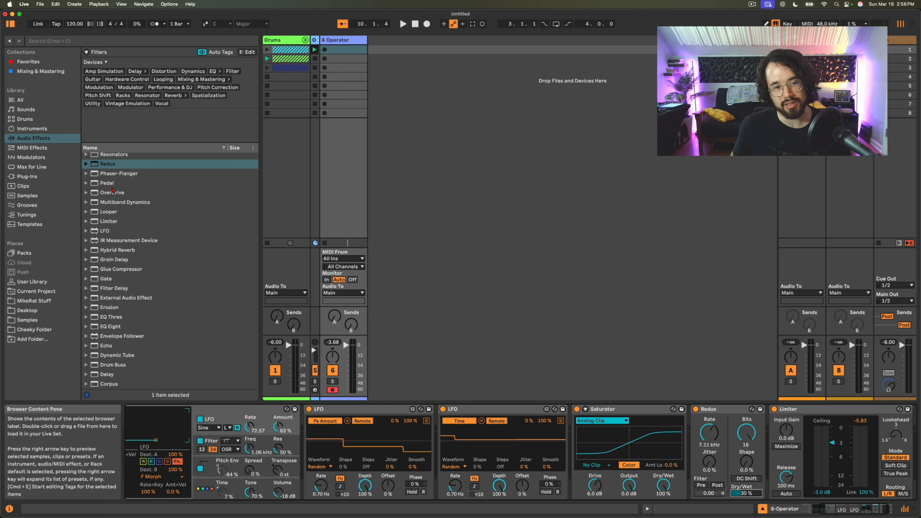
- Add a Grain Delay after the Limiter on the Operator track
scroll(113, 303, down, 2)
scroll(113, 303, down, 1)
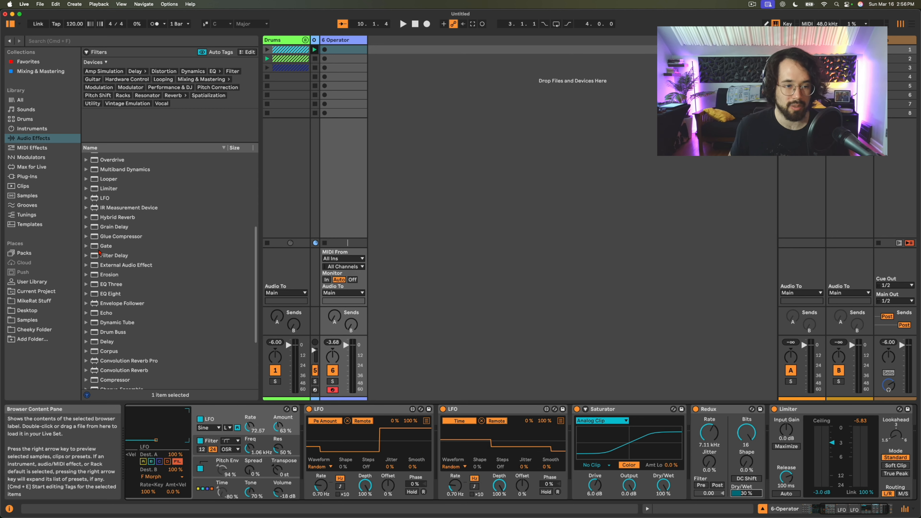
double_click(102, 229)
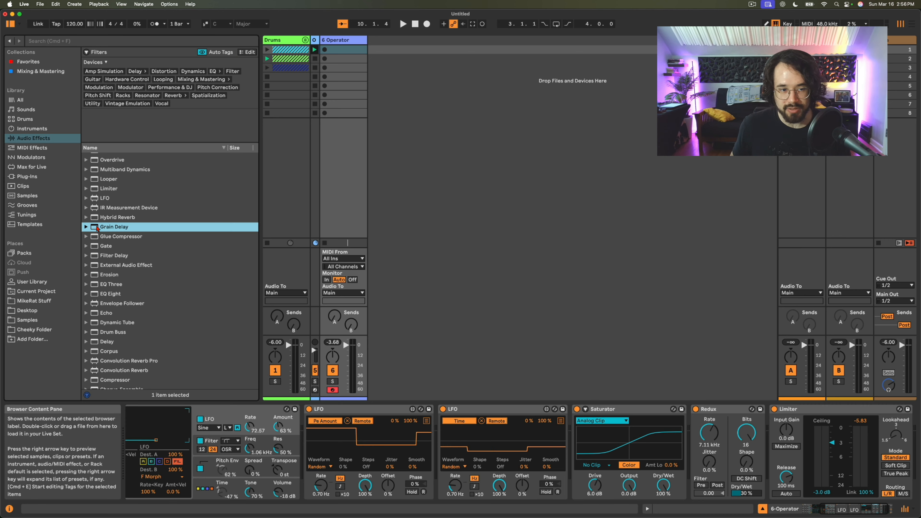
- Add an Echo after the Grain Delay on the Operator track
scroll(101, 255, up, 1)
scroll(101, 255, up, 5)
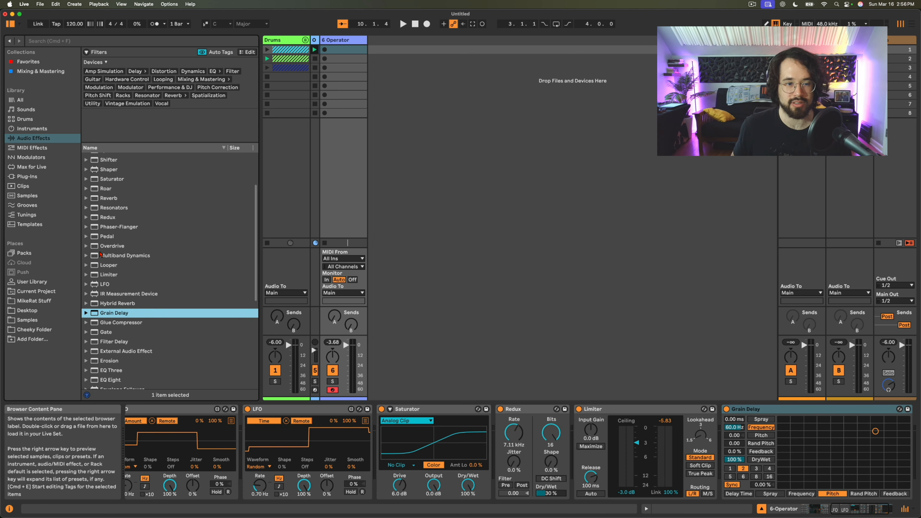
scroll(100, 287, up, 3)
scroll(100, 286, down, 2)
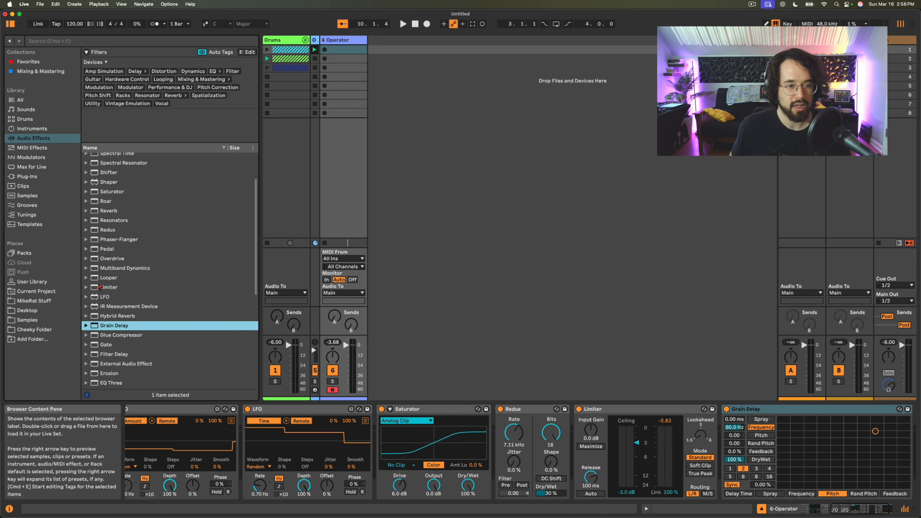
scroll(102, 305, down, 4)
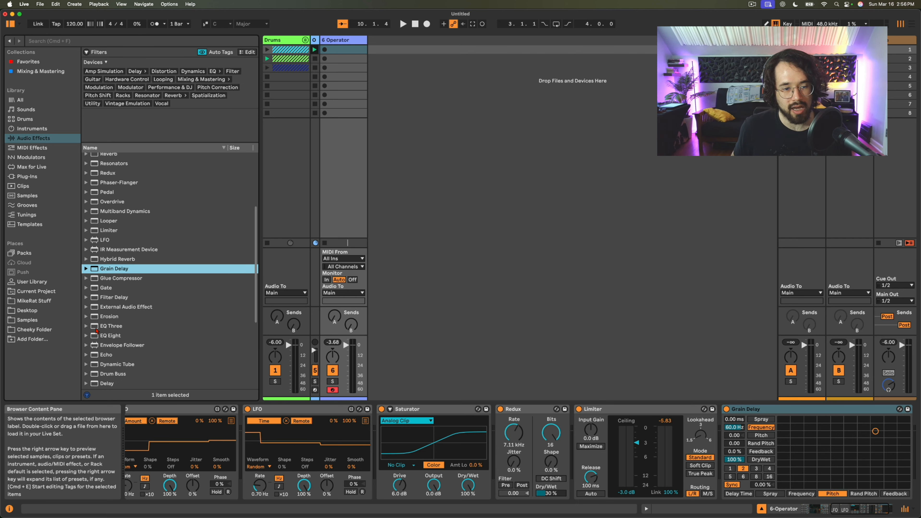
double_click(97, 355)
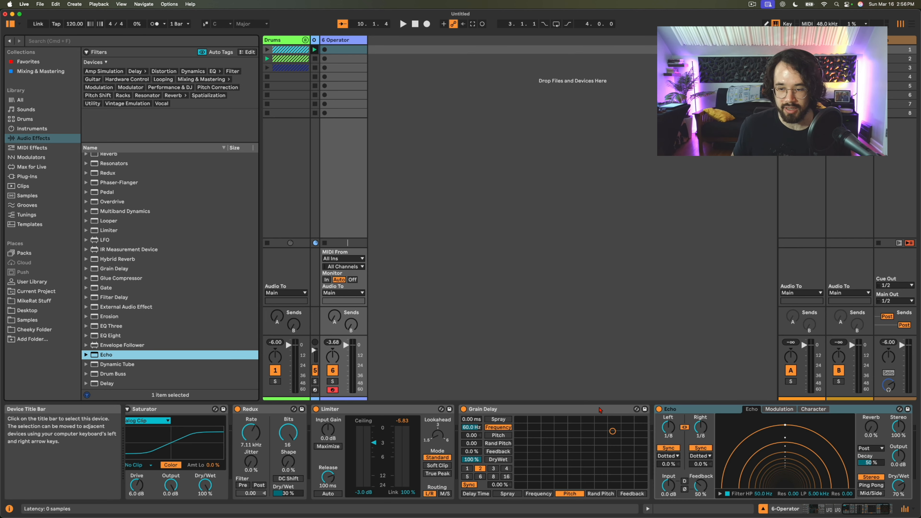
- Move Grain Delay and Echo together in front of the Limiter and show Echo's Character settings
click(570, 410)
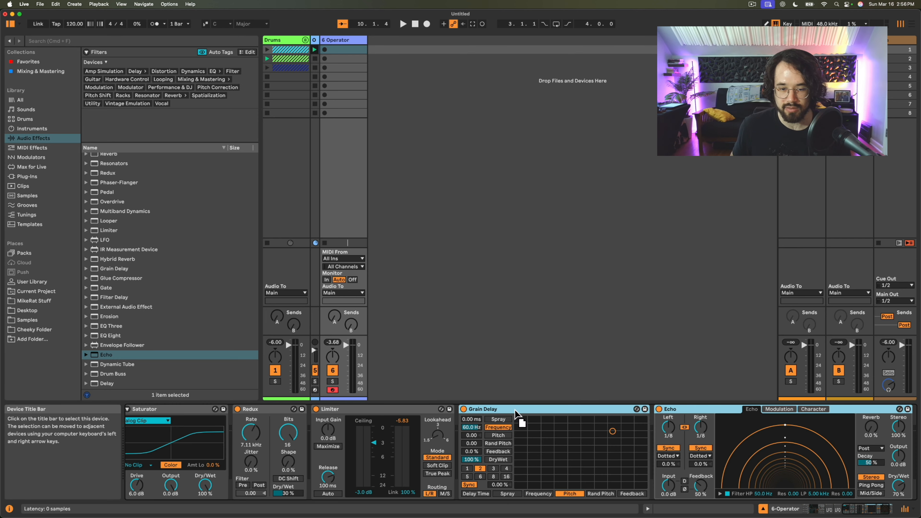
drag(517, 414, 343, 425)
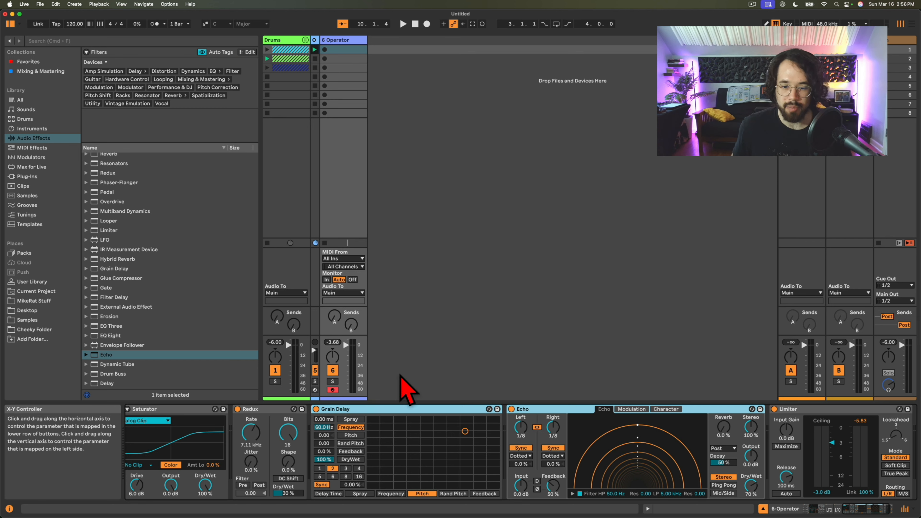
click(530, 409)
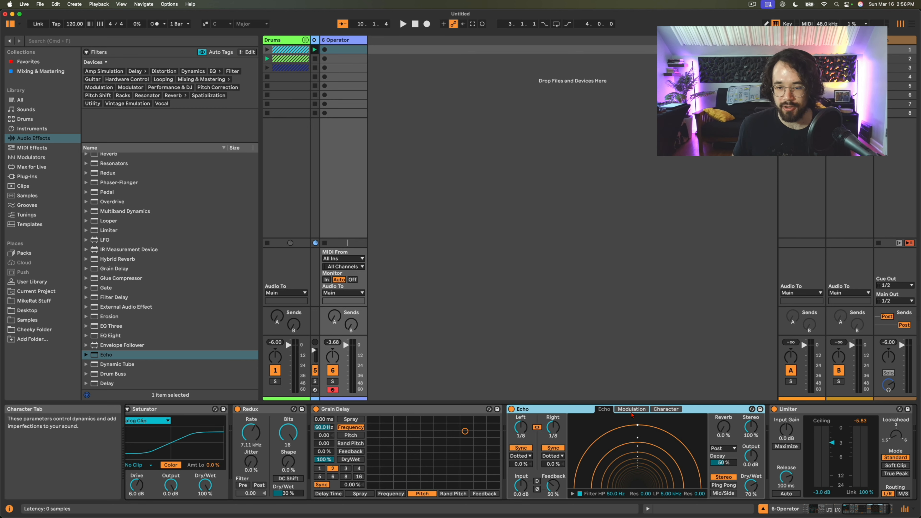
click(666, 409)
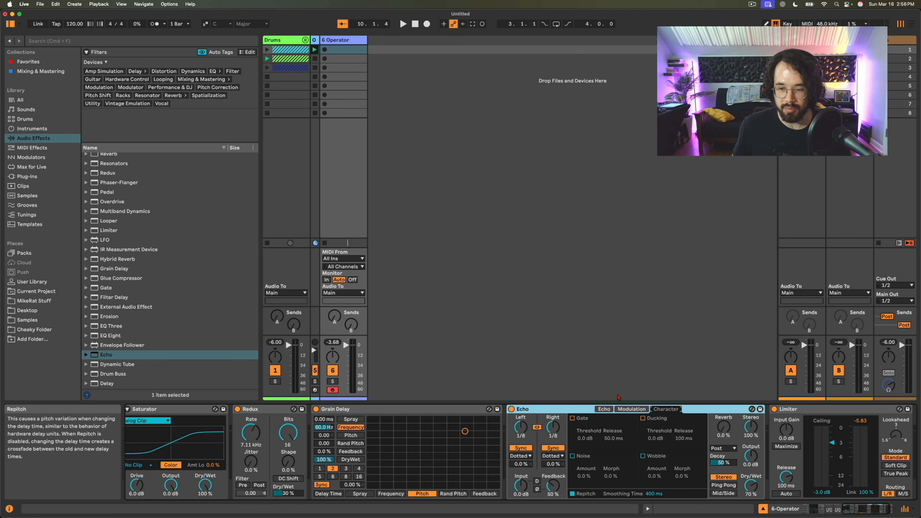
- Bypass Echo and set Grain Delay's Frequency to 53.8 Hz, Pitch to -15 and Feedback to 29%
click(373, 410)
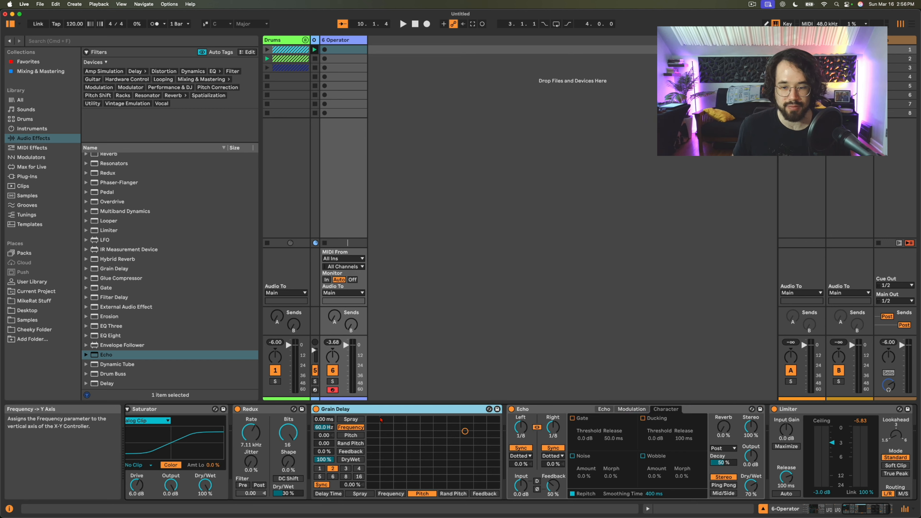
click(511, 410)
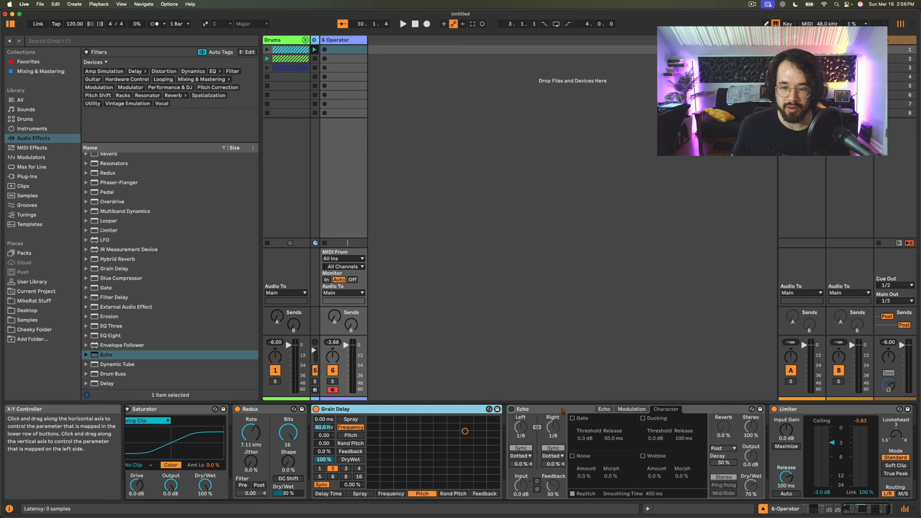
drag(466, 431, 453, 426)
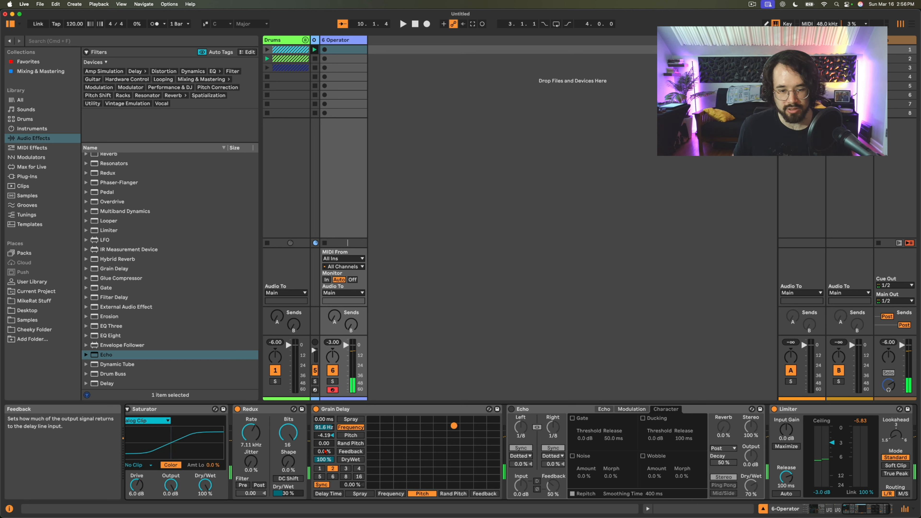
drag(324, 451, 324, 441)
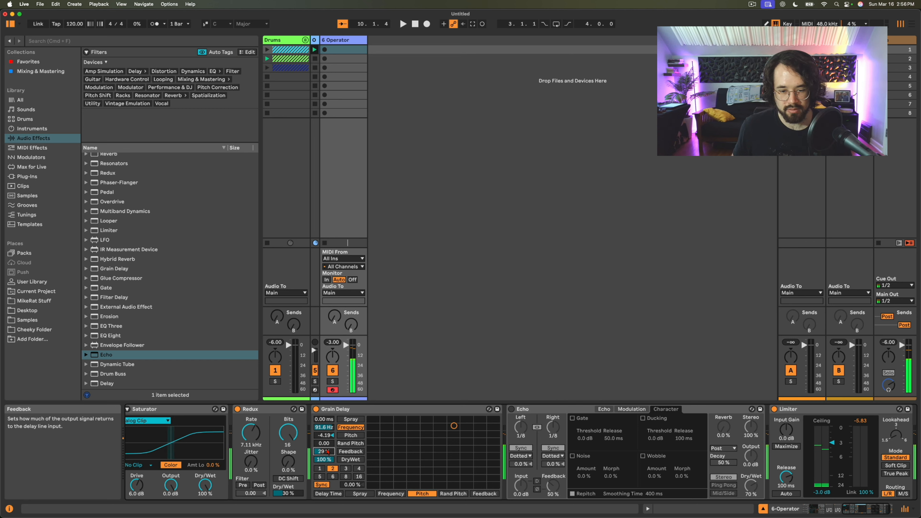
drag(454, 426, 425, 433)
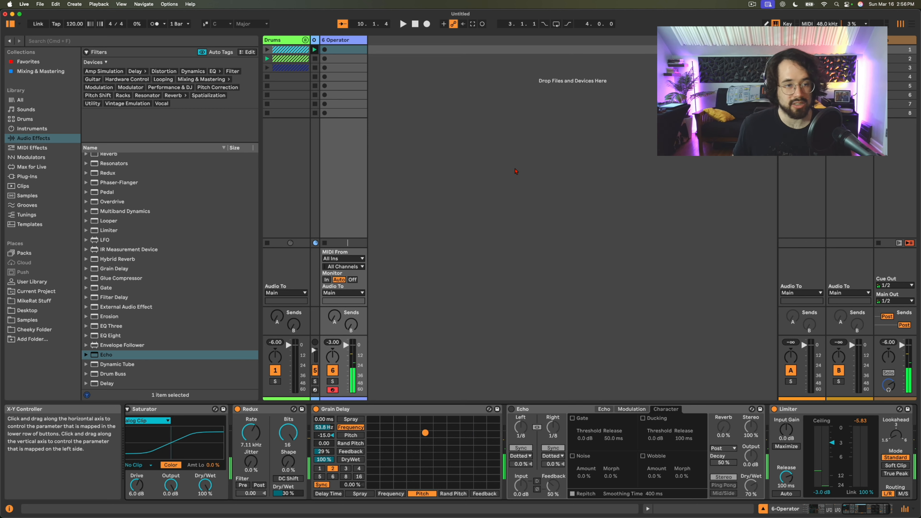
- Reactivate Echo with Reverb at 78% and Dry/Wet at 100%, then unlink its left and right delays and switch them from Sync to Time
click(512, 409)
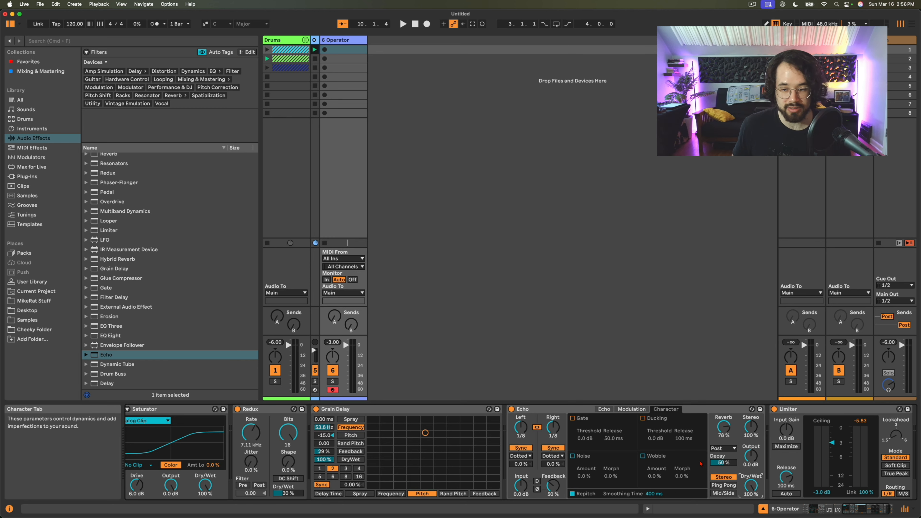
scroll(701, 464, right, 3)
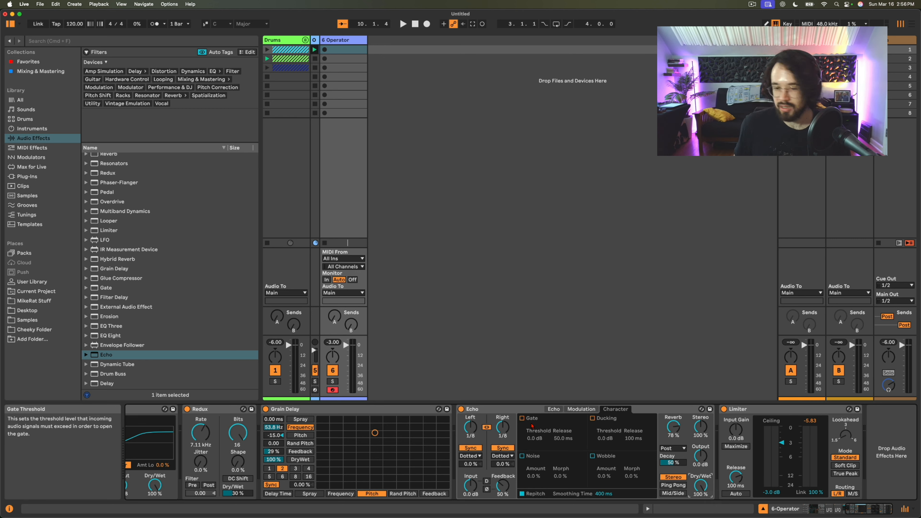
click(487, 428)
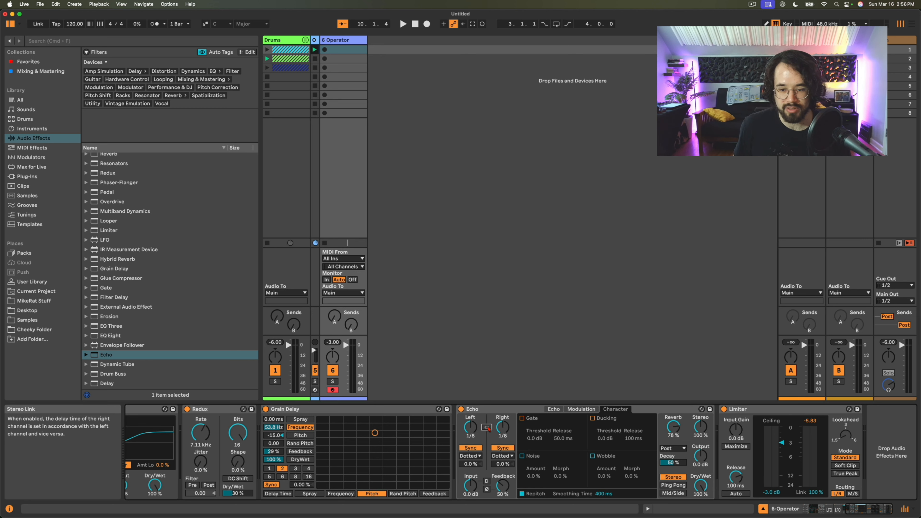
click(472, 448)
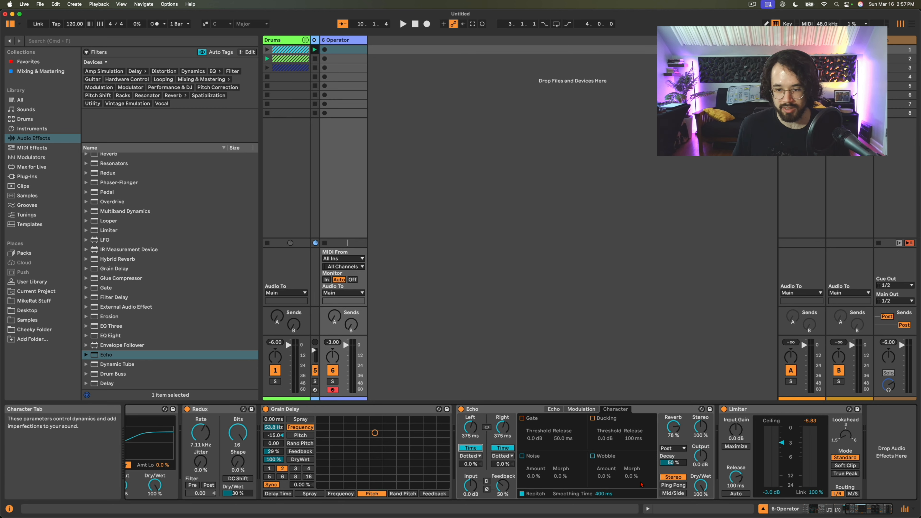
- Set the Saturator's Drive to 7 dB and start playback
scroll(295, 470, left, 5)
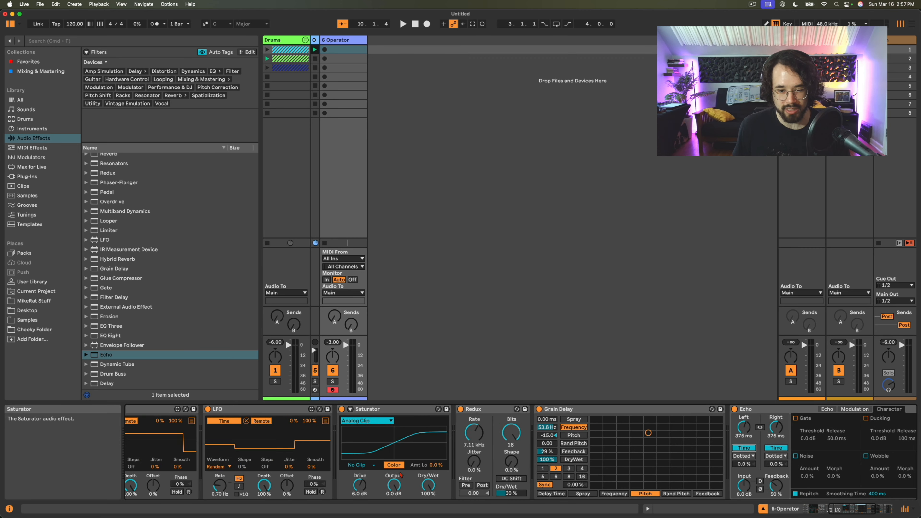
click(359, 486)
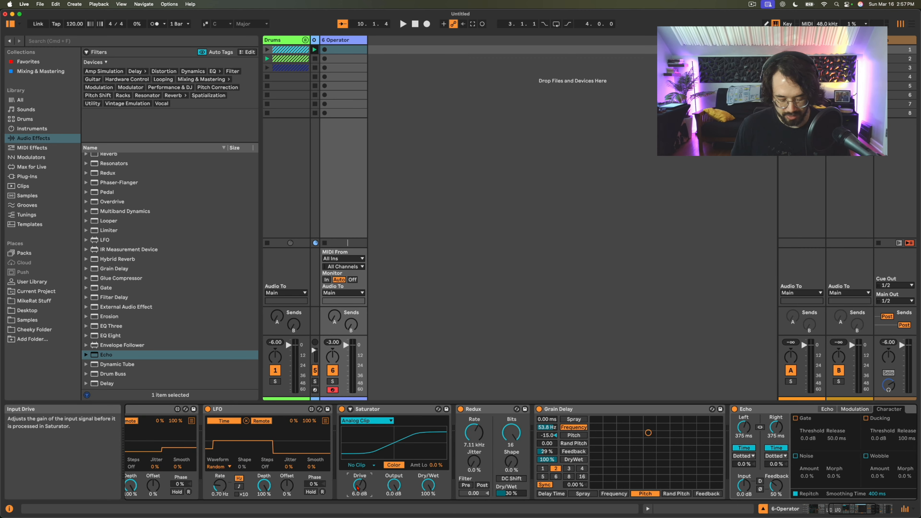
text(7)
key(Return)
scroll(526, 439, right, 3)
key(space)
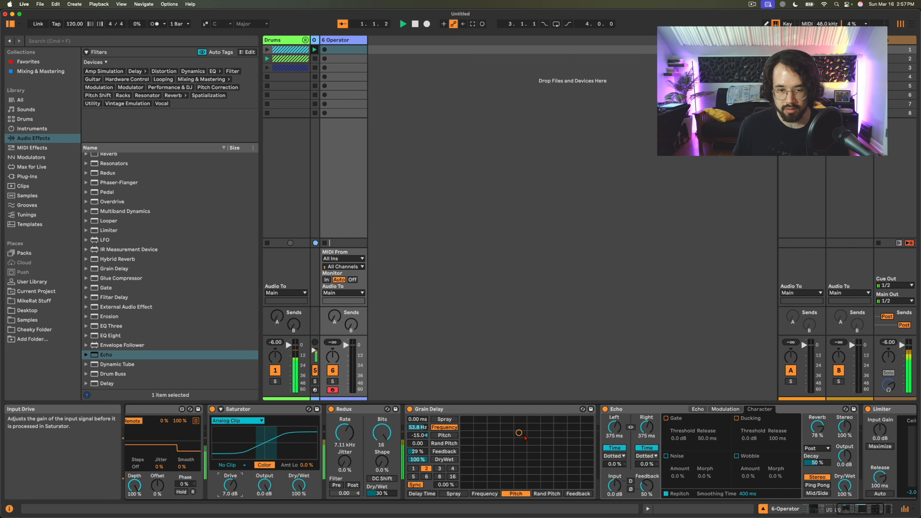
- During playback, set Echo's delays to 354 ms left and 599 ms right, and Grain Delay's Frequency to 115 Hz and Pitch to -3.05
drag(519, 433, 539, 427)
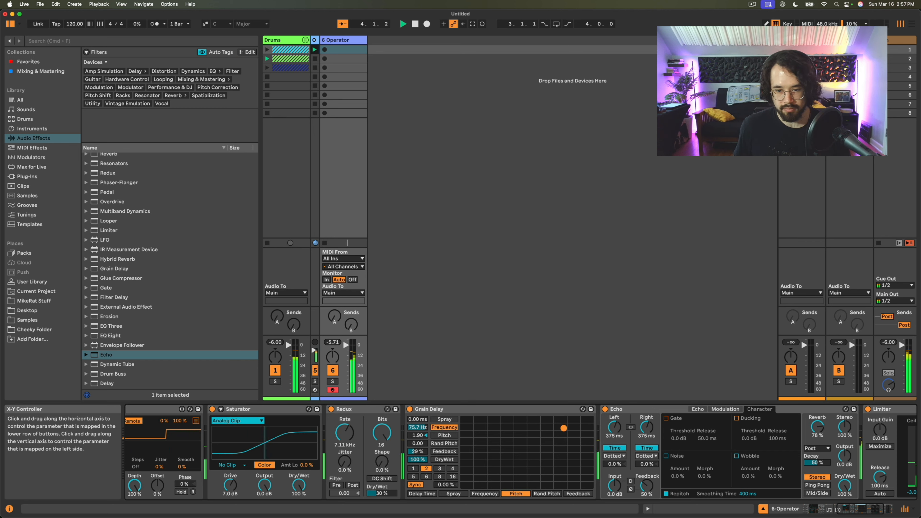
drag(577, 426, 570, 424)
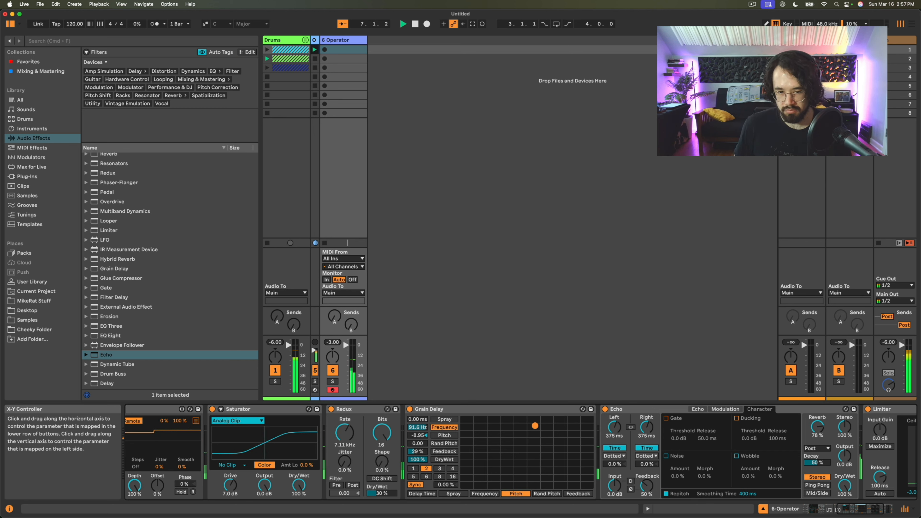
drag(535, 425, 545, 425)
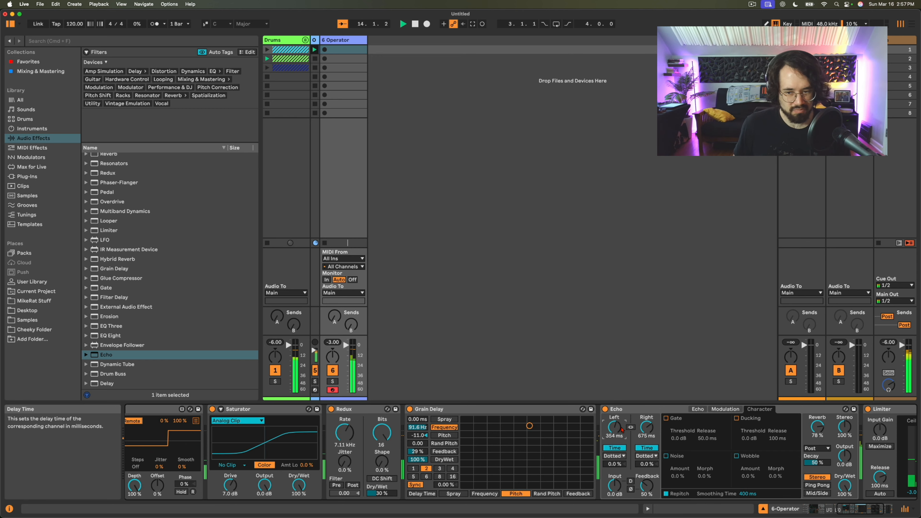
drag(648, 428, 647, 431)
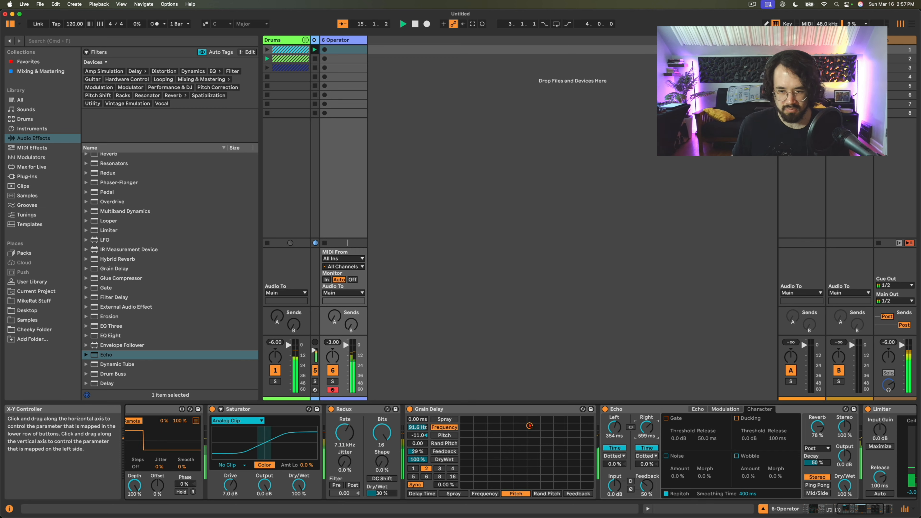
drag(530, 426, 538, 425)
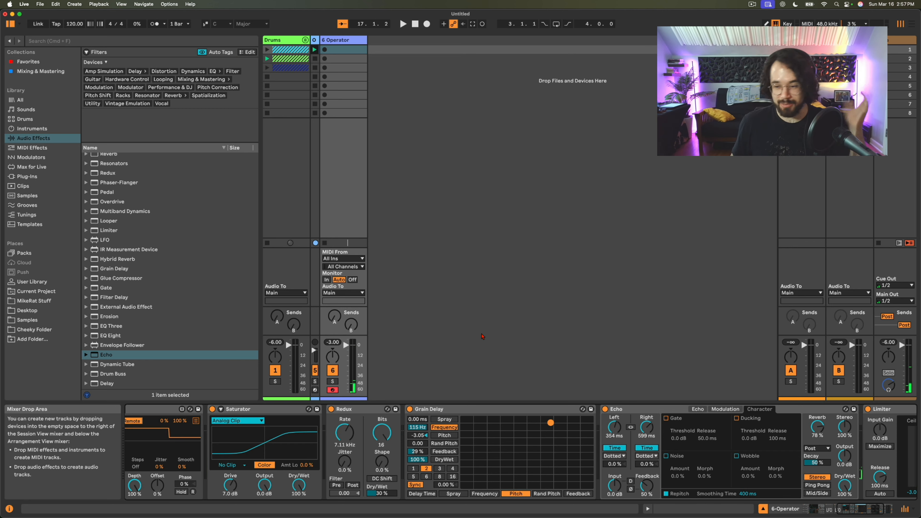
- Review Operator's oscillator D and A envelopes and the available envelope loop modes
scroll(355, 445, left, 5)
scroll(355, 445, left, 3)
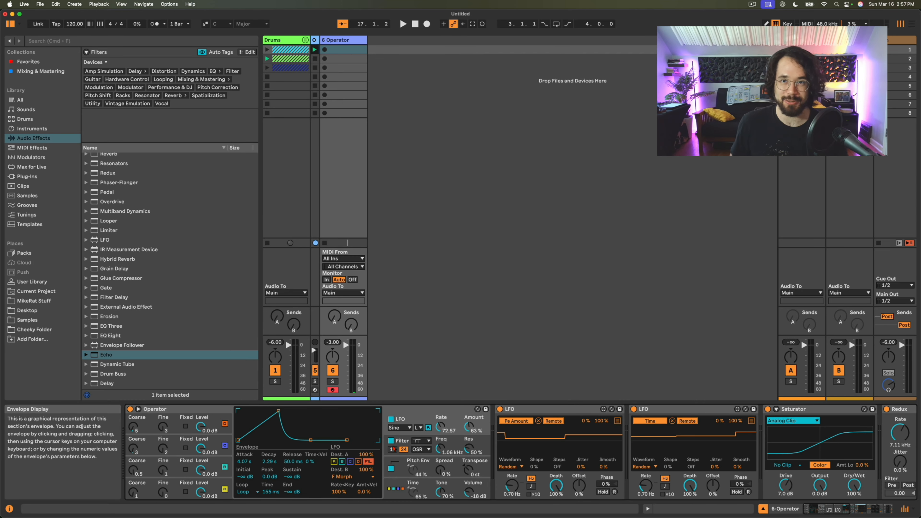
scroll(464, 462, right, 14)
scroll(463, 462, left, 14)
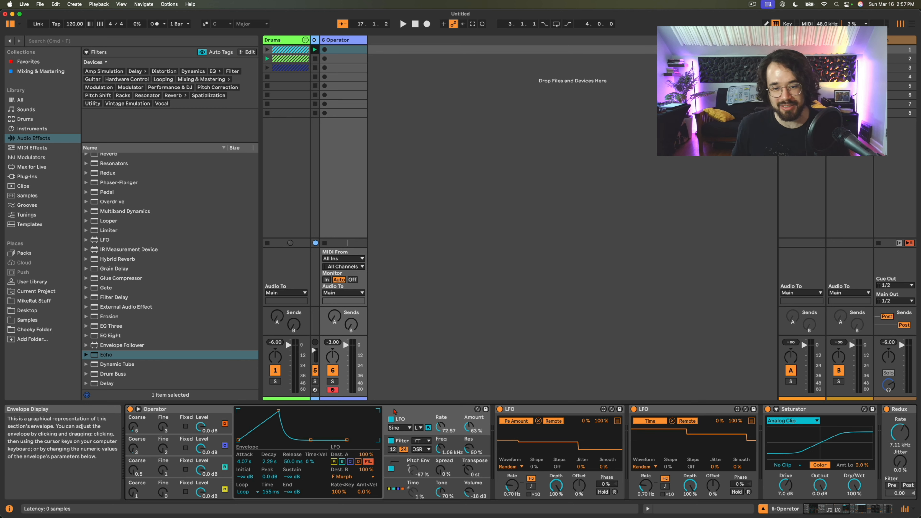
click(217, 429)
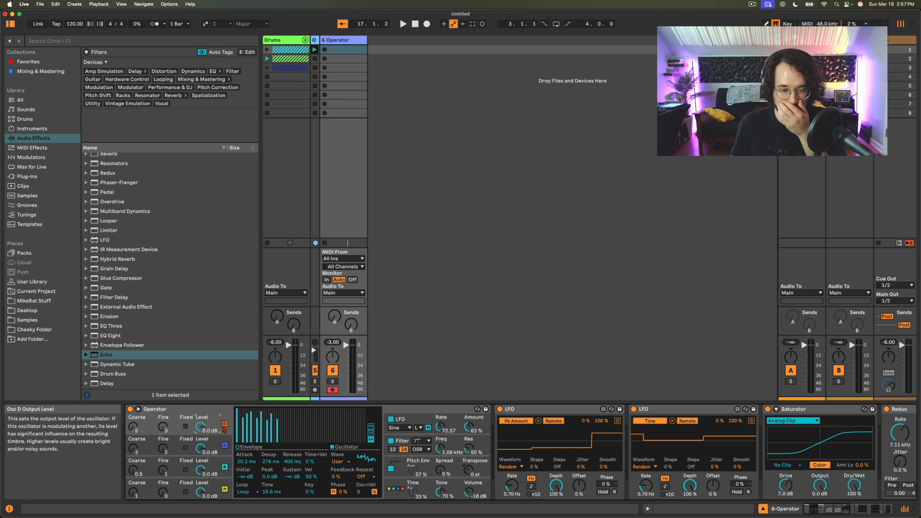
click(237, 447)
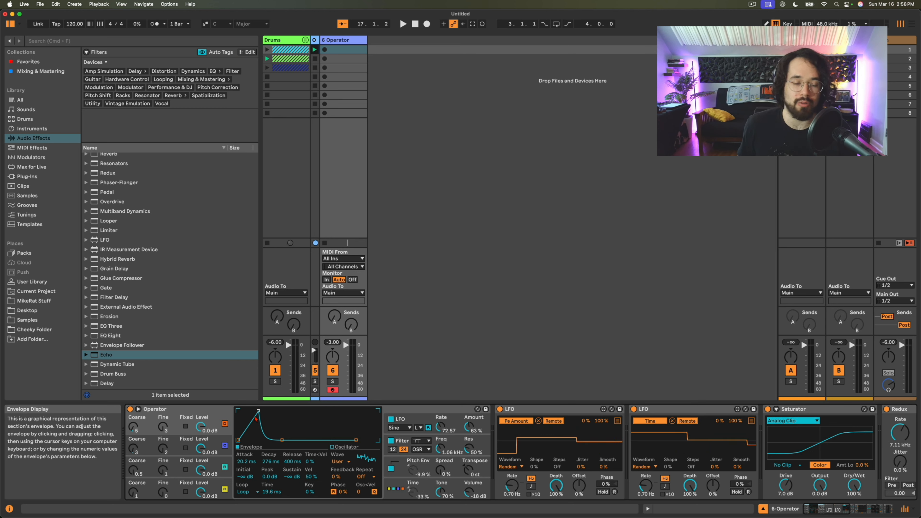
click(213, 487)
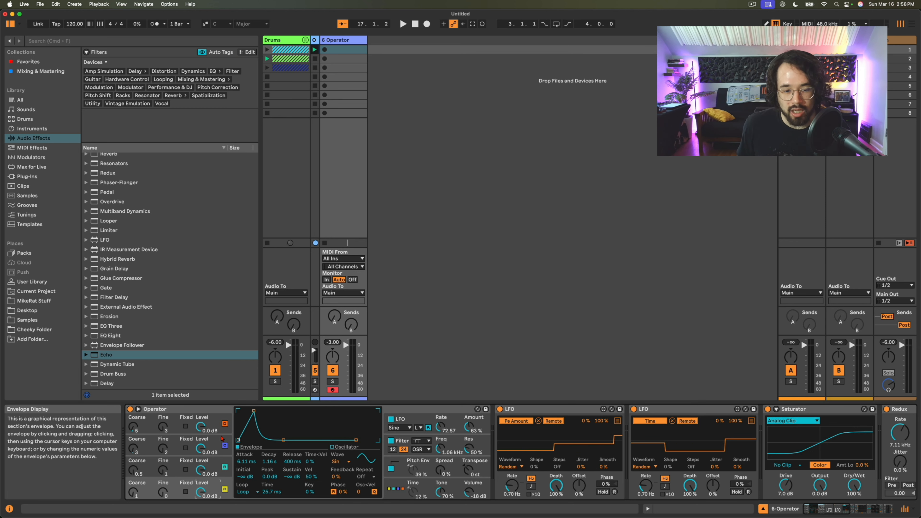
click(244, 492)
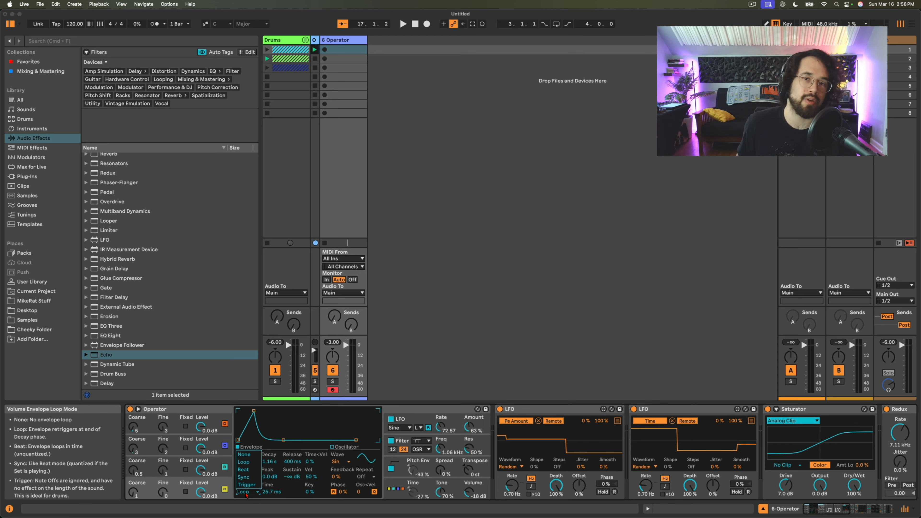
click(246, 495)
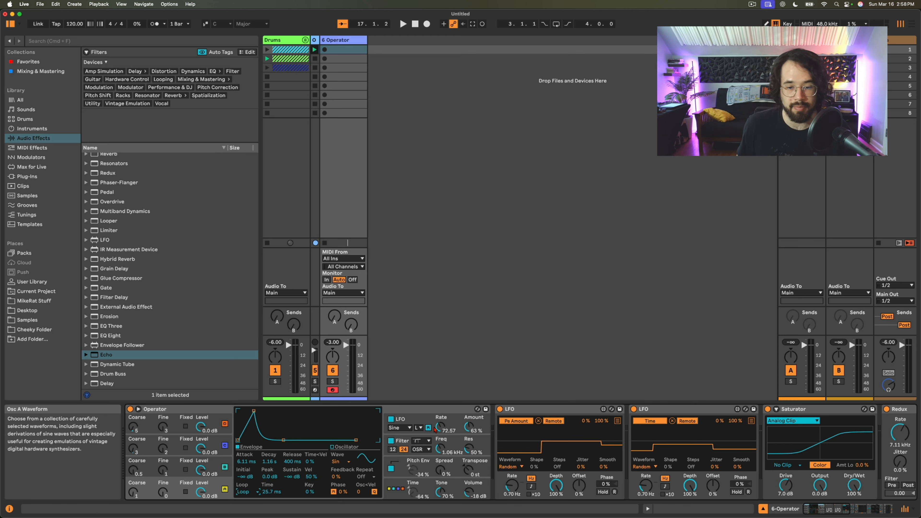
- Examine Operator's LFO, filter and pitch envelope settings and its global algorithm and modulation page
click(410, 420)
click(402, 441)
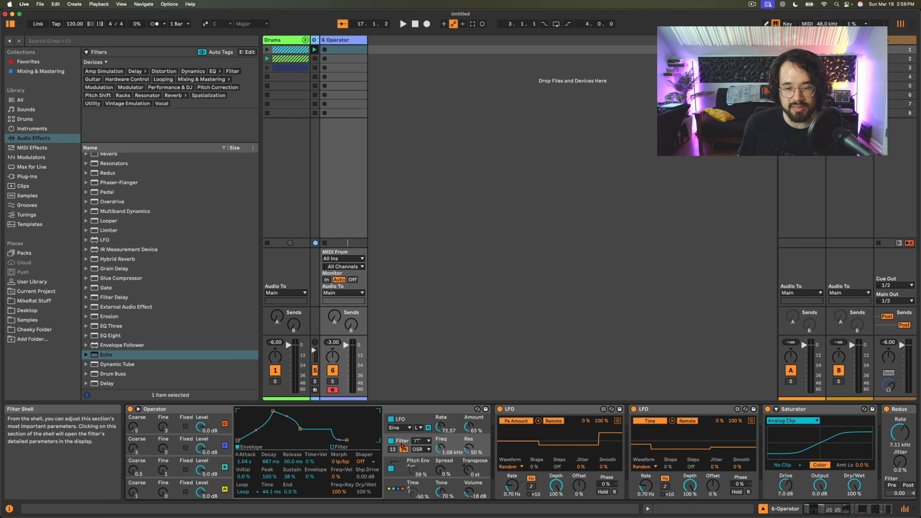
click(401, 421)
click(402, 442)
click(402, 463)
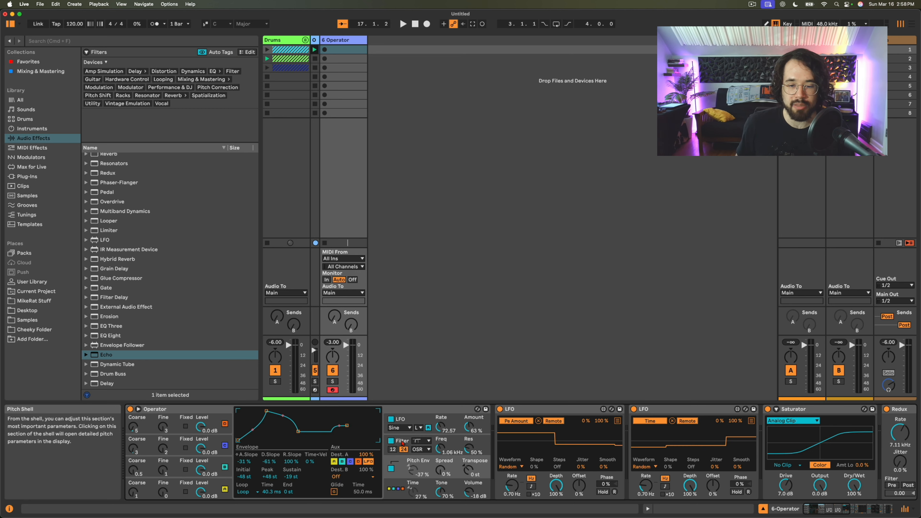
click(390, 419)
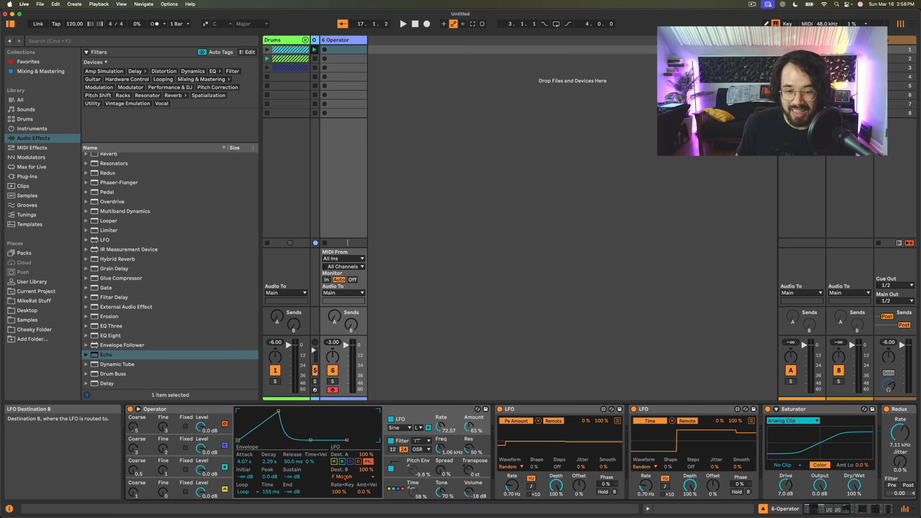
click(402, 442)
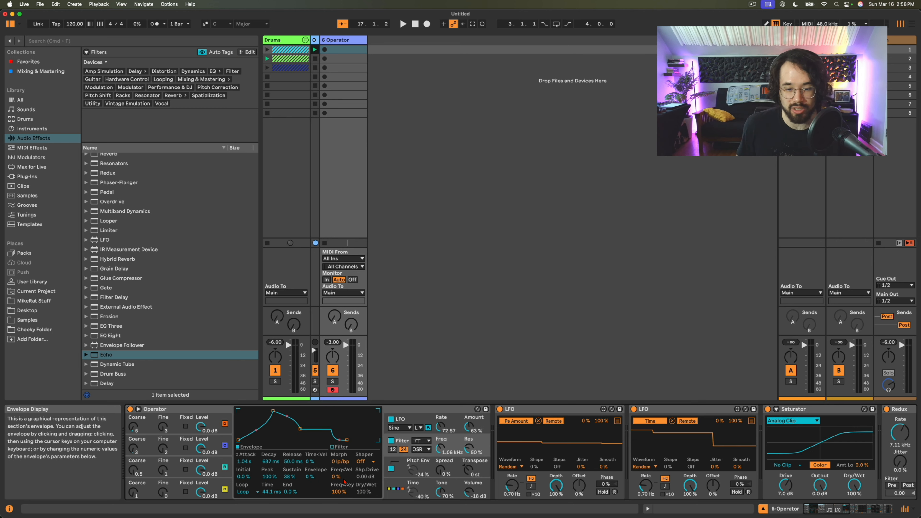
click(403, 484)
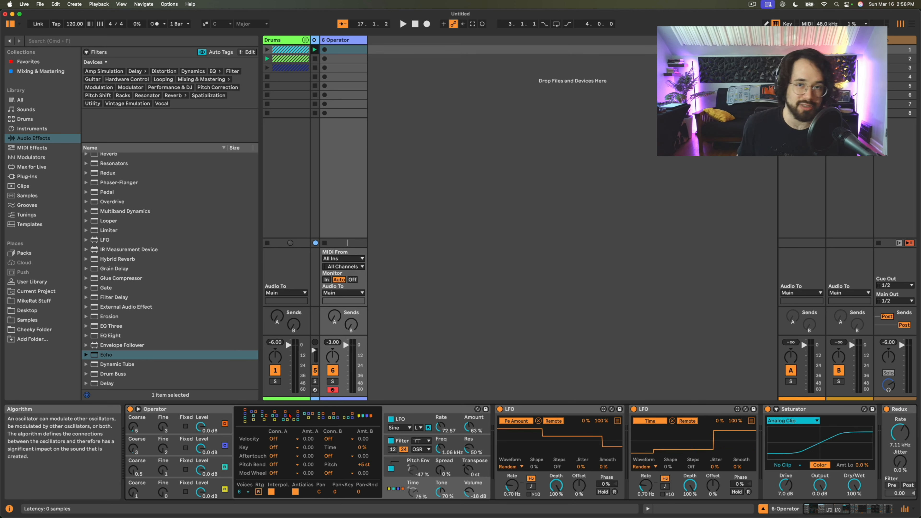
- Look through the device chain from the LFOs and Saturator to the Echo and Limiter
scroll(336, 432, right, 1)
scroll(335, 430, right, 5)
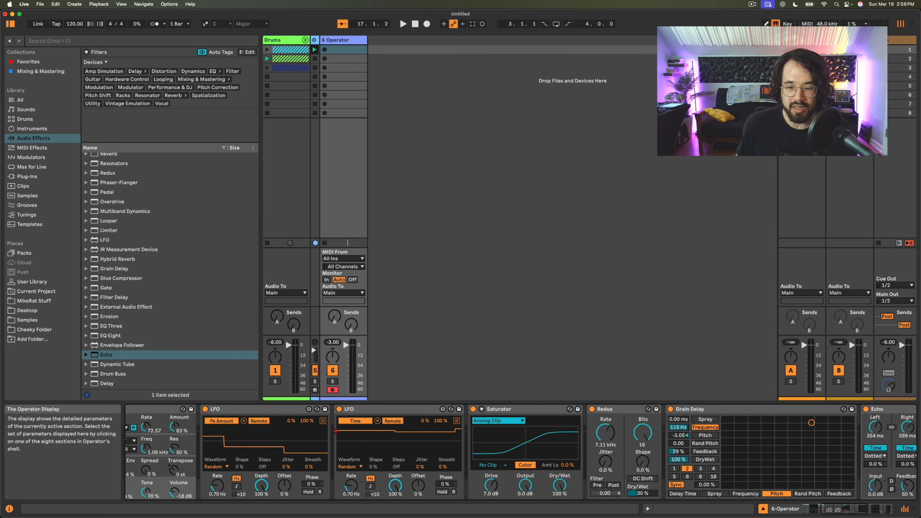
scroll(415, 431, left, 8)
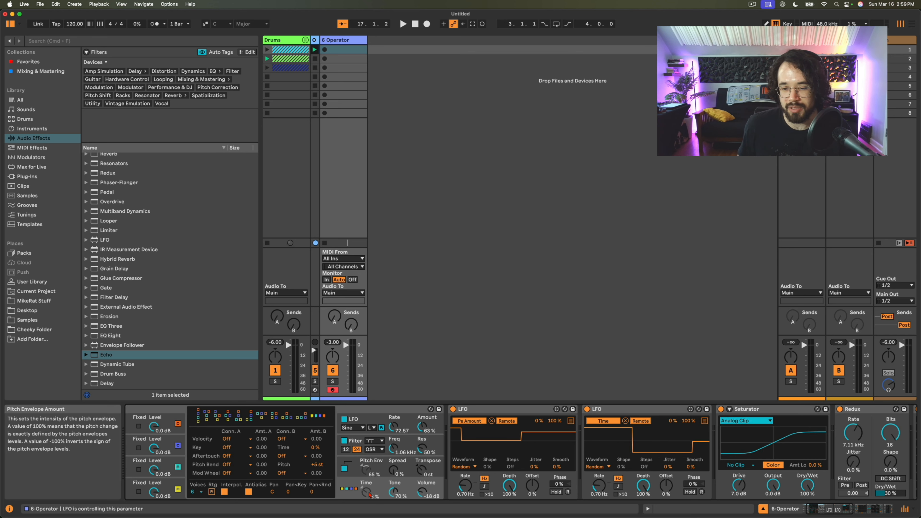
scroll(370, 495, right, 15)
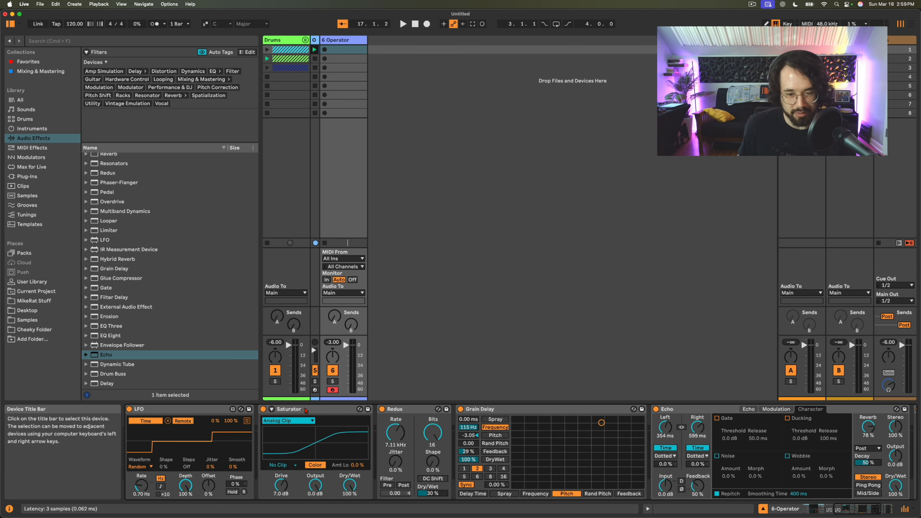
scroll(409, 413, right, 6)
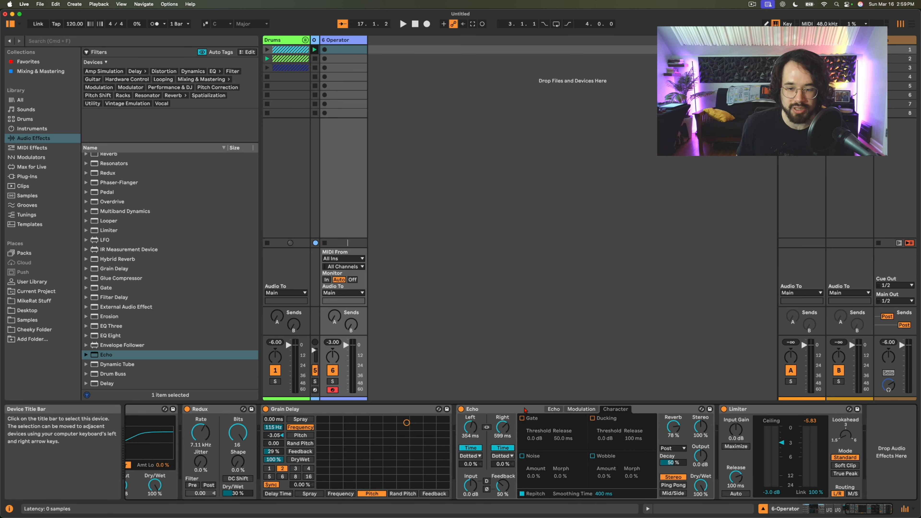